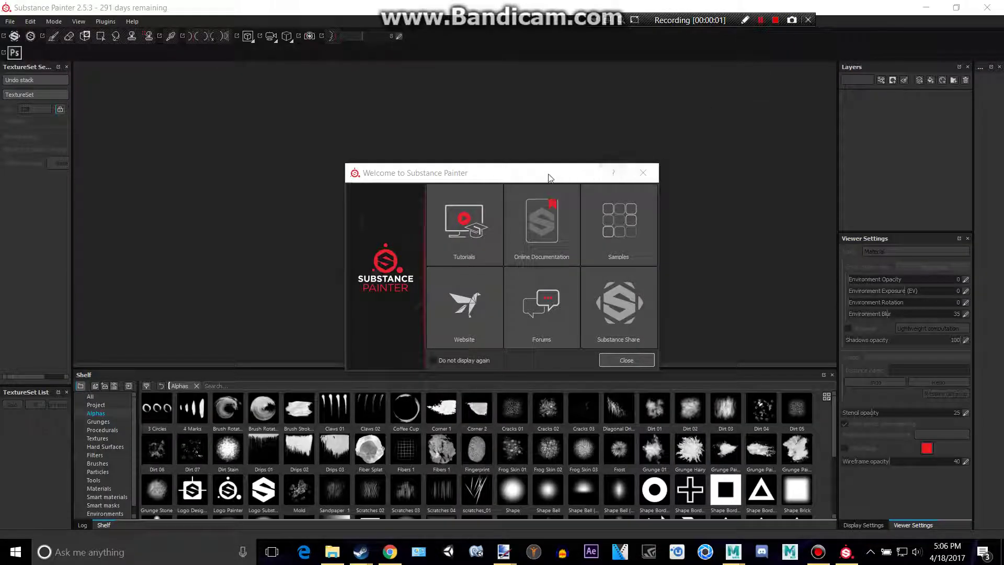
Dismiss the welcome window and create a new project from the Knob.fbx mesh with a document resolution of 2048
left_click_drag(549, 178, 513, 144)
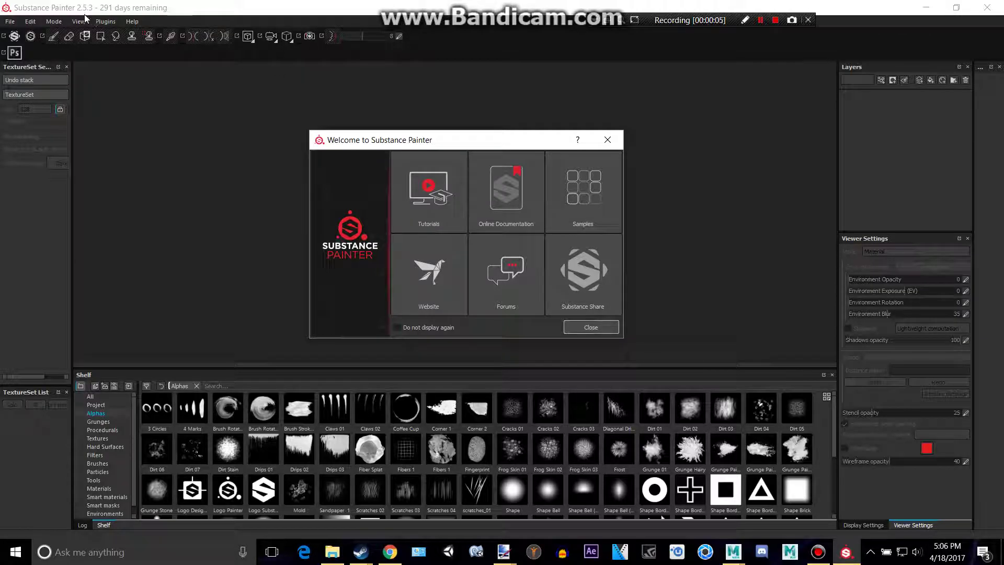
left_click(616, 328)
key("ctrl+n")
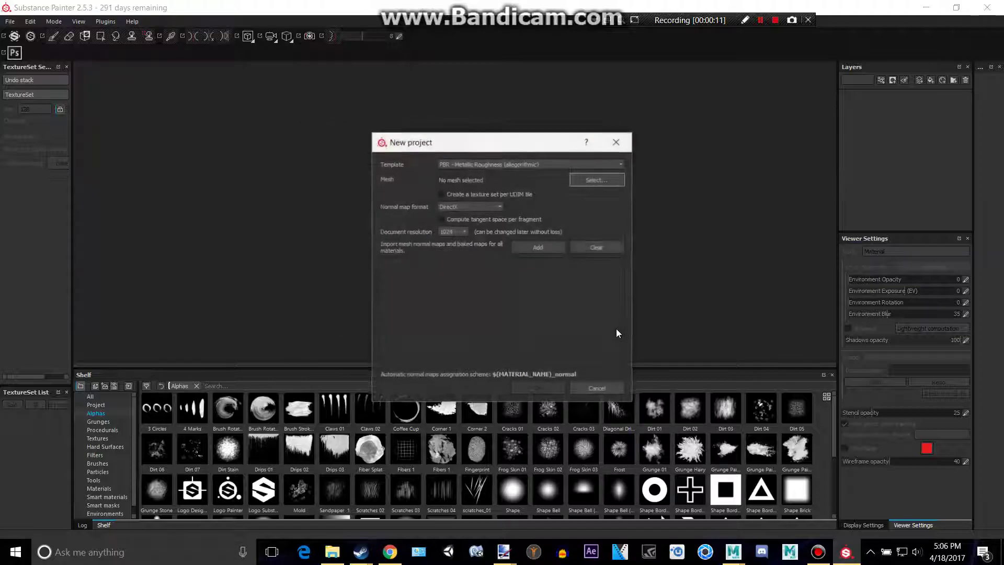
left_click(590, 183)
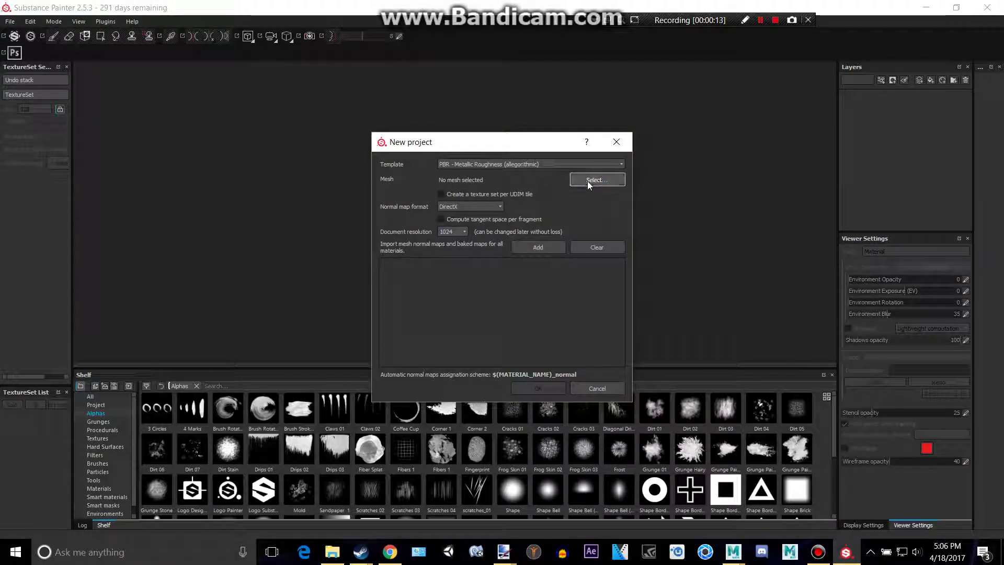
scroll(565, 317, "down", 3)
double_click(520, 304)
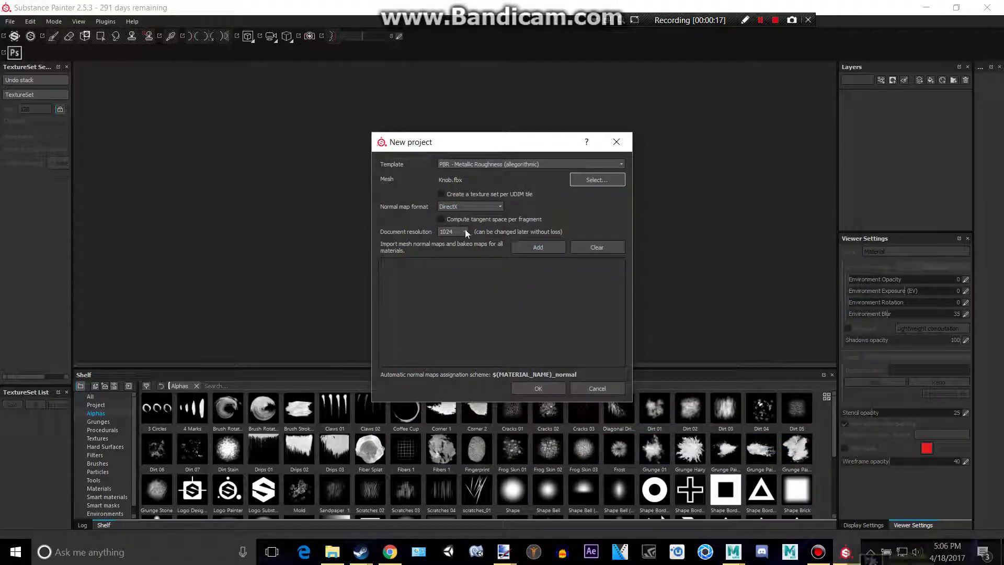
left_click(464, 231)
left_click(454, 266)
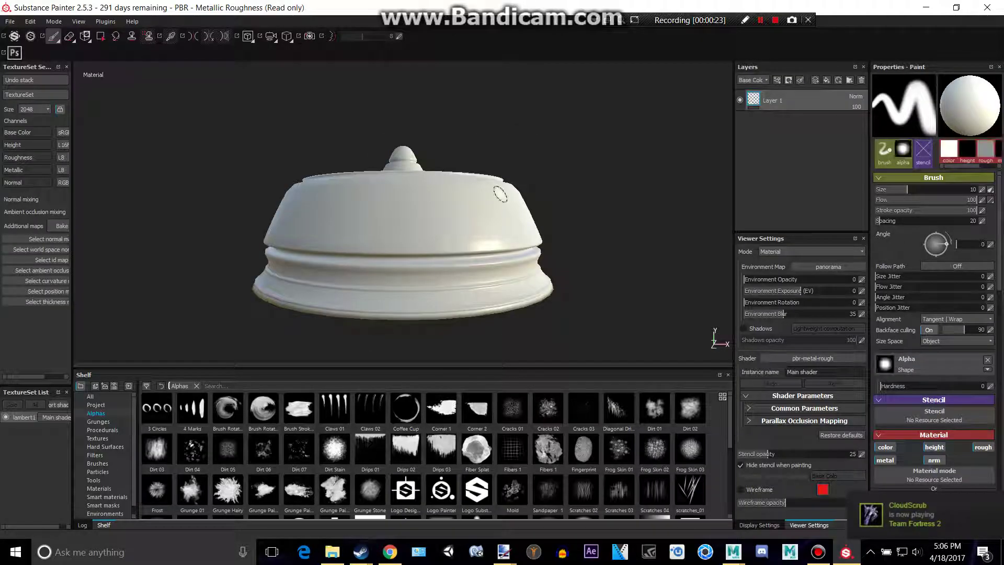
Try a brush stroke on the side of the knob model and undo it
left_click_drag(504, 186, 379, 205, "alt")
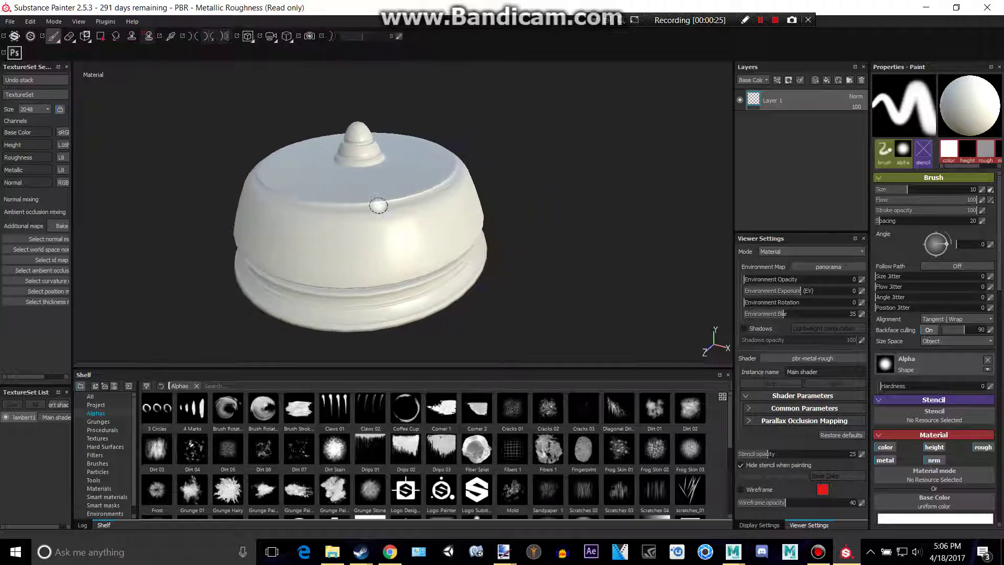
mouse_move(354, 243)
left_mouse_down()
mouse_move(393, 215)
mouse_move(392, 267)
left_mouse_up()
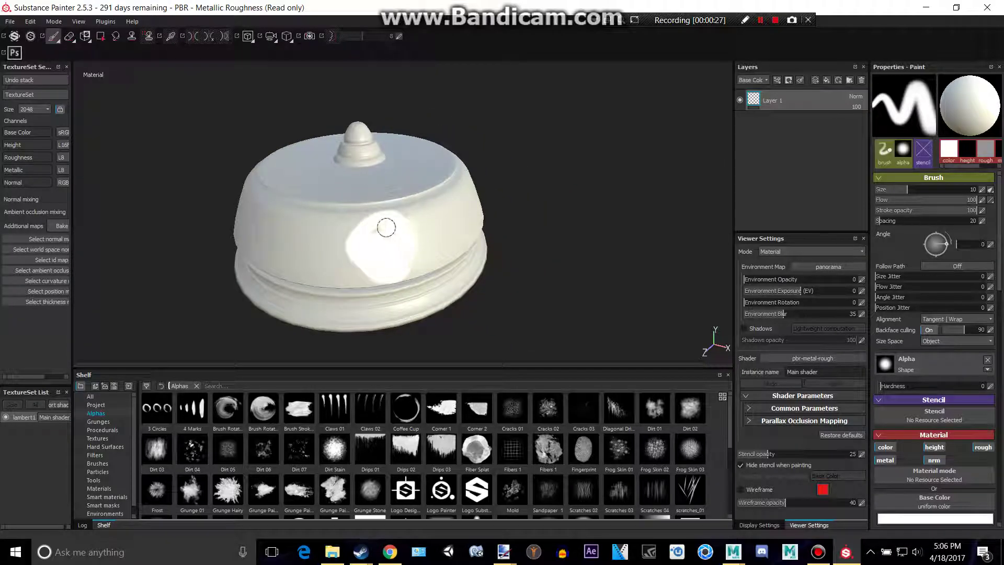
key("ctrl+z")
left_click_drag(548, 217, 335, 210, "alt")
mouse_move(437, 137)
middle_mouse_down("alt")
mouse_move(371, 107)
mouse_move(450, 206)
middle_mouse_up("alt")
left_click_drag(451, 208, 452, 219, "alt")
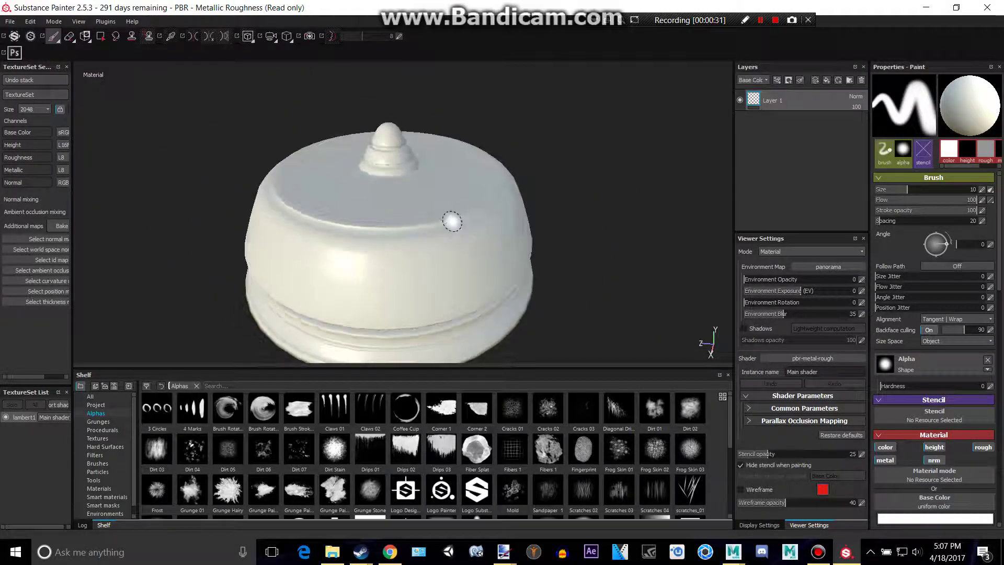
middle_click_drag(457, 219, 432, 199, "alt")
left_click_drag(432, 199, 455, 206, "alt")
Switch to Maya, select the cylinder under the cloth as an object and show its UVs in the UV Editor
key("alt+Tab")
key("alt+Tab")
key("alt+Tab")
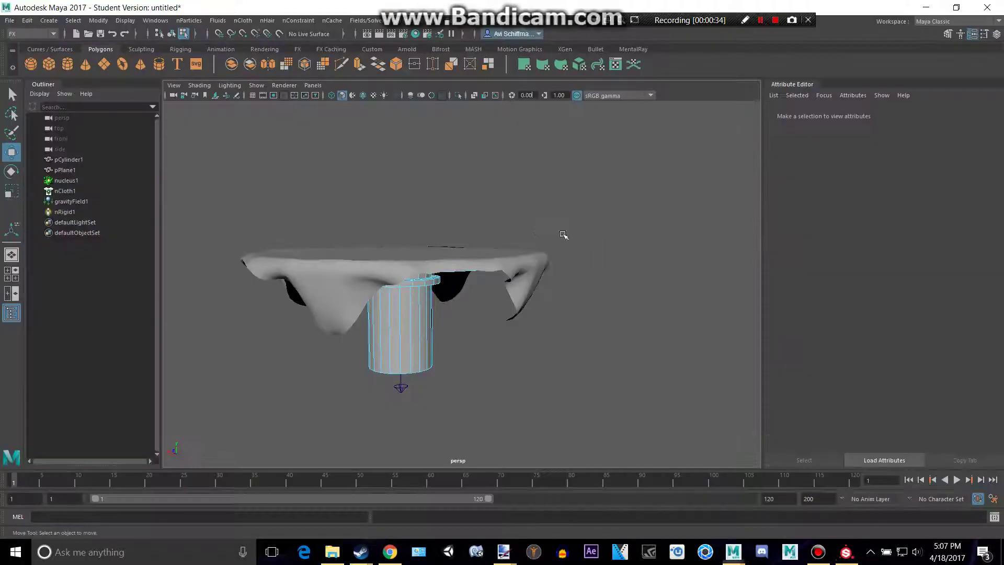
middle_click_drag(510, 278, 510, 246, "alt")
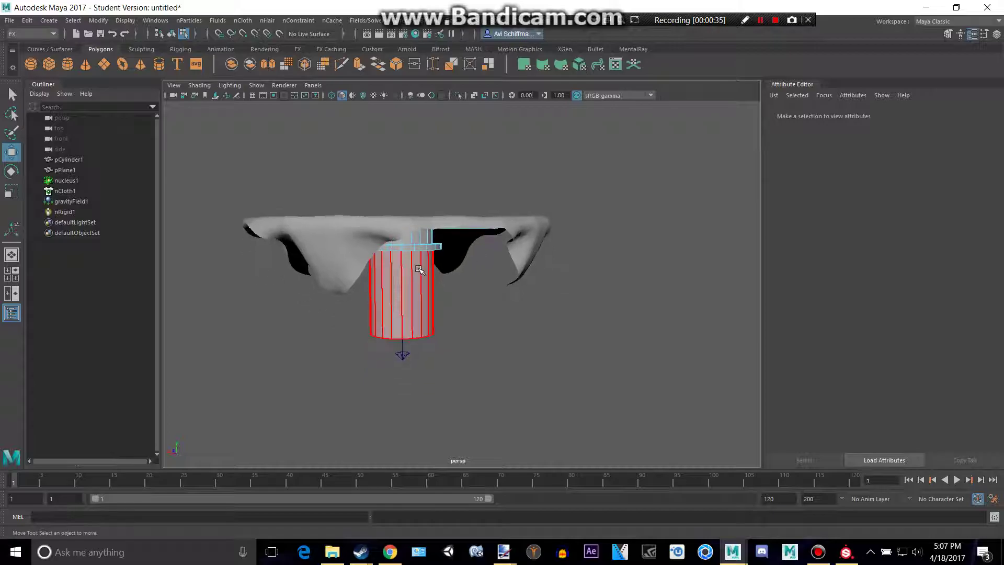
right_click_drag(419, 270, 477, 191)
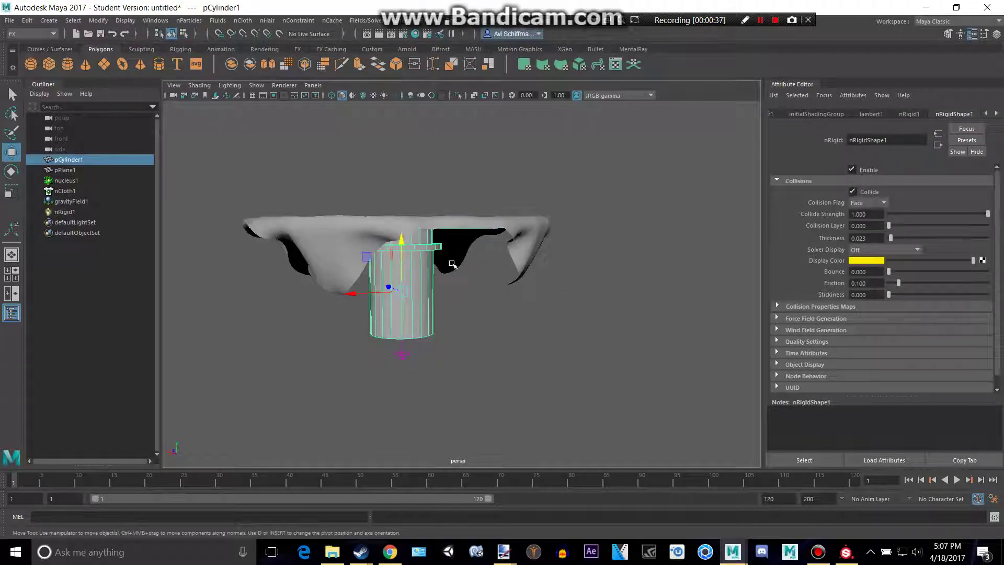
left_click(615, 65)
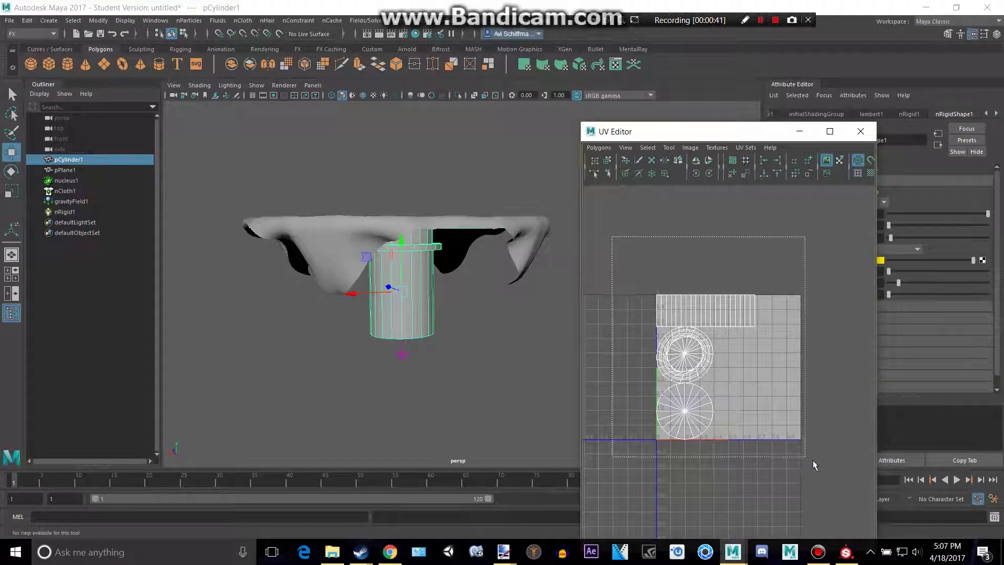
Select all of the cylinder's UV shells, unfold them, close the UV Editor and clear the selection
right_click(702, 332)
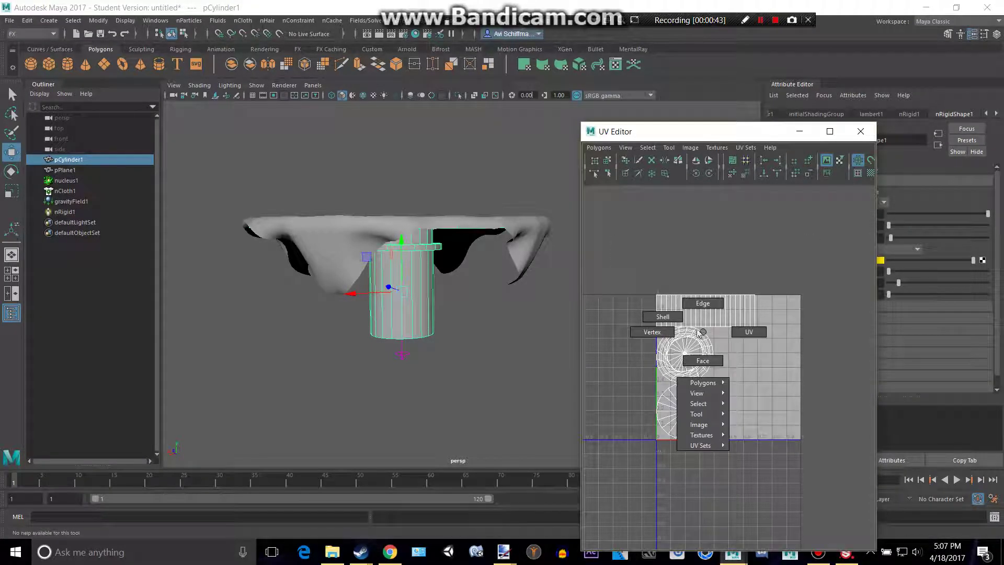
left_click(669, 317)
left_click_drag(581, 330, 506, 330)
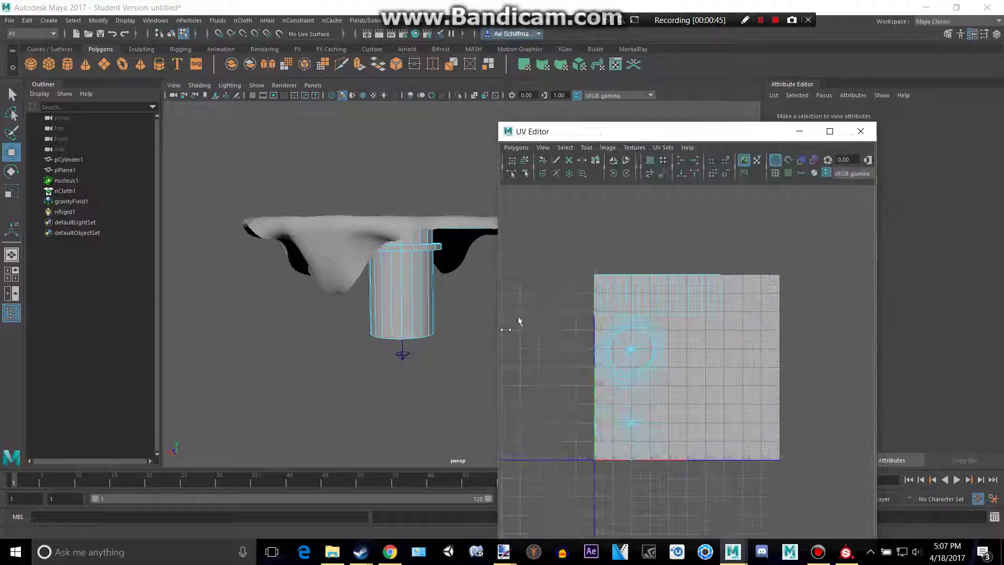
left_click(746, 363)
left_click(516, 148)
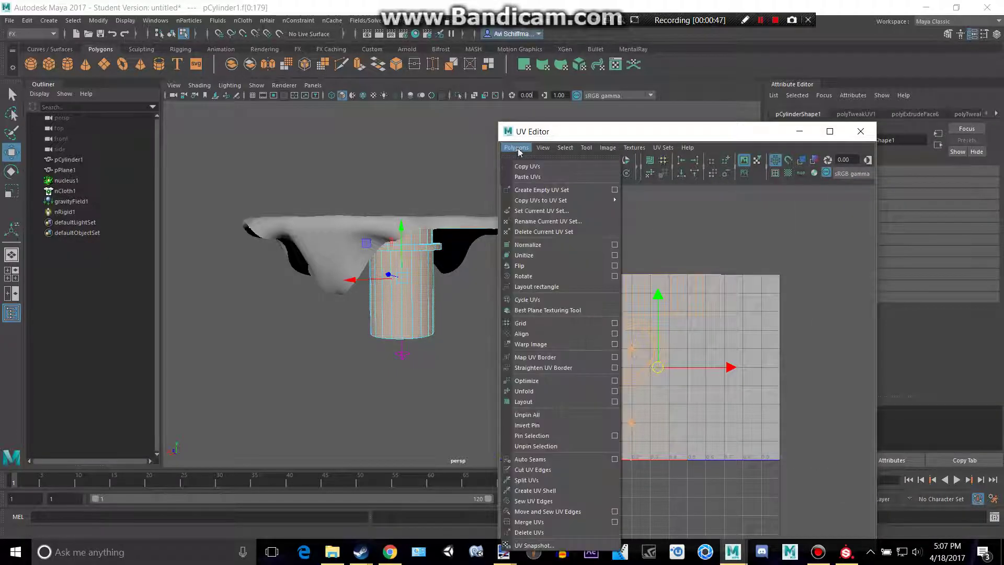
left_click(547, 389)
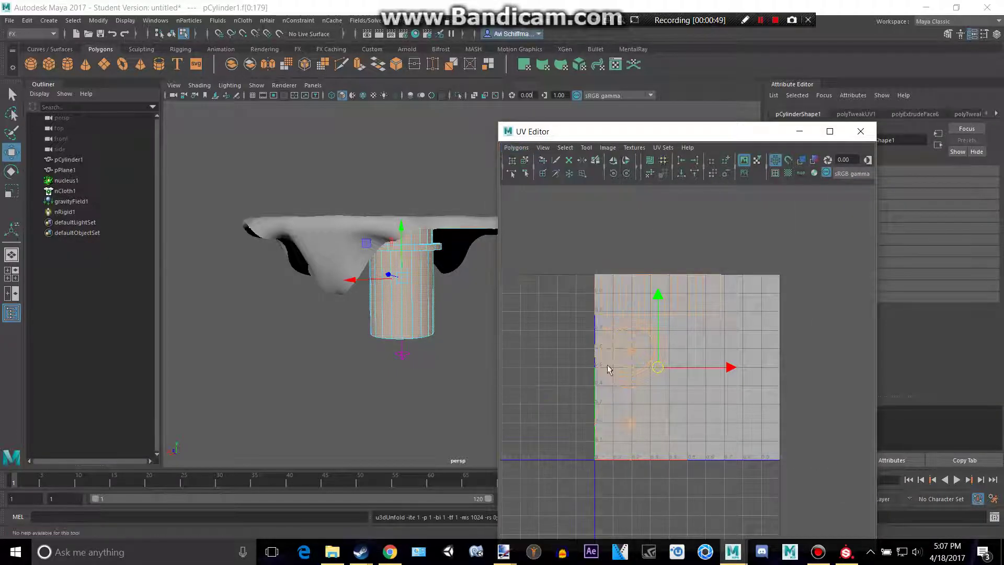
left_click(862, 131)
left_click(611, 305)
left_click_drag(600, 314, 568, 296, "alt")
Switch back to Substance Painter and open the resource picker for the brush's stencil
key("alt+Tab")
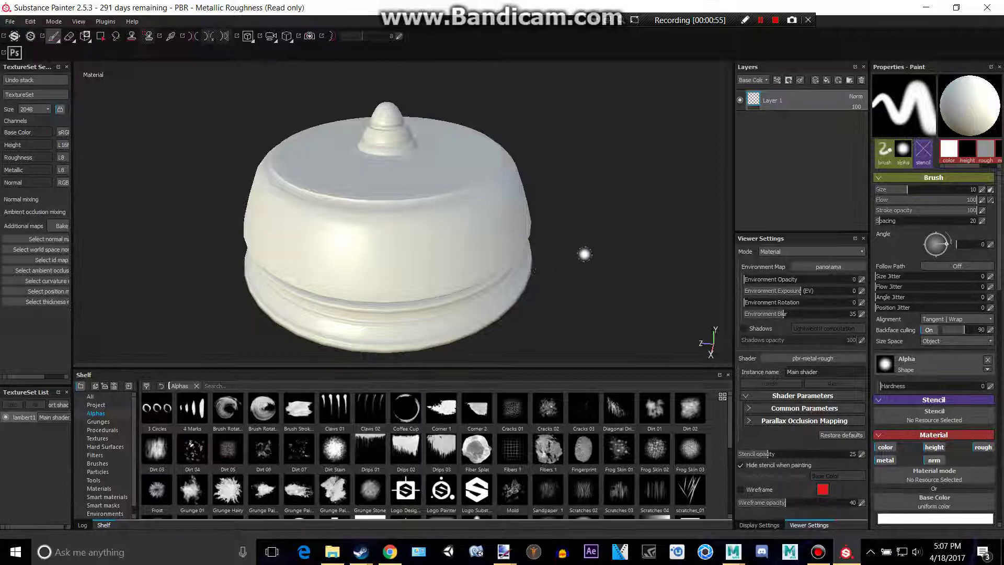
left_click_drag(584, 254, 596, 276, "alt")
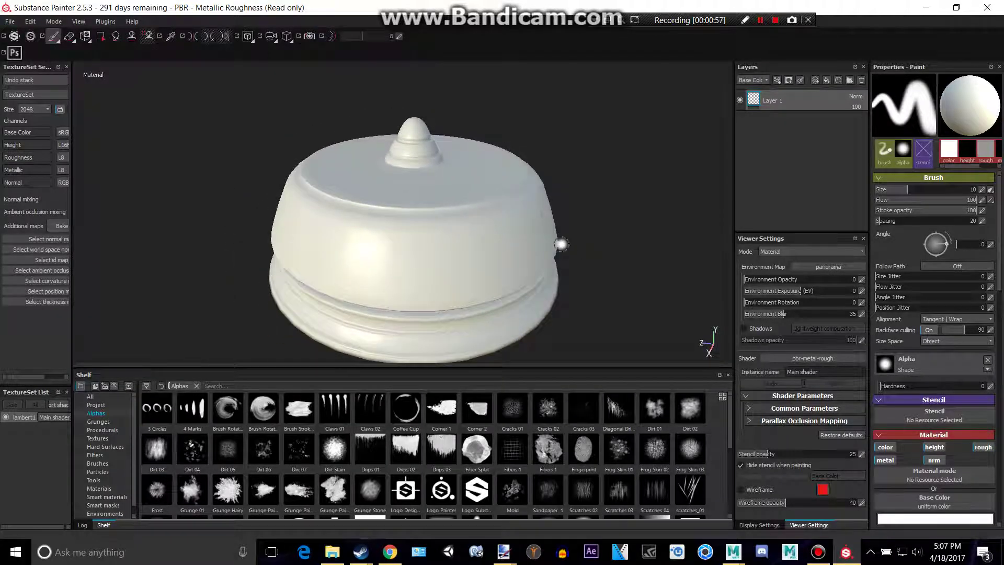
left_click_drag(560, 244, 570, 233, "alt")
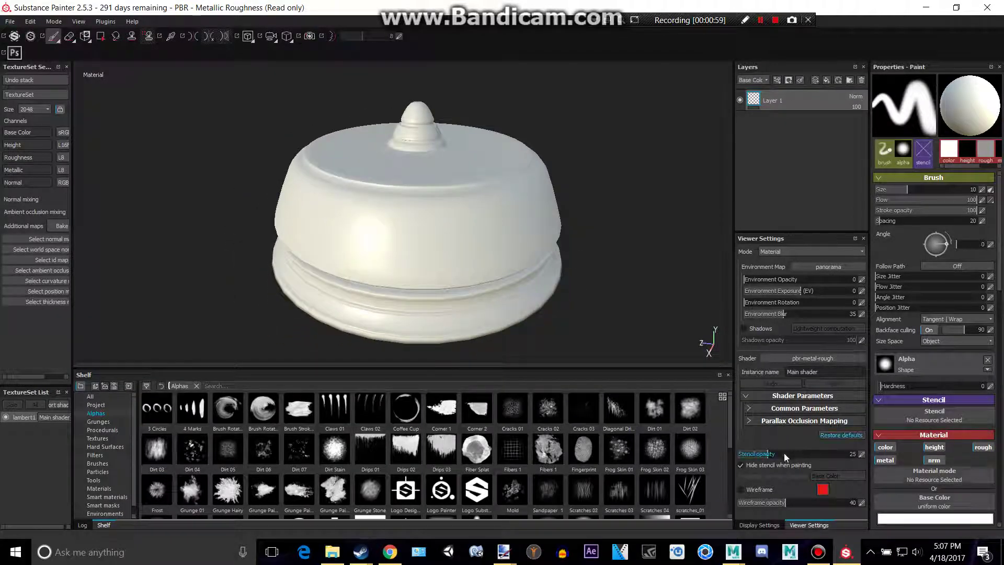
left_click(939, 417)
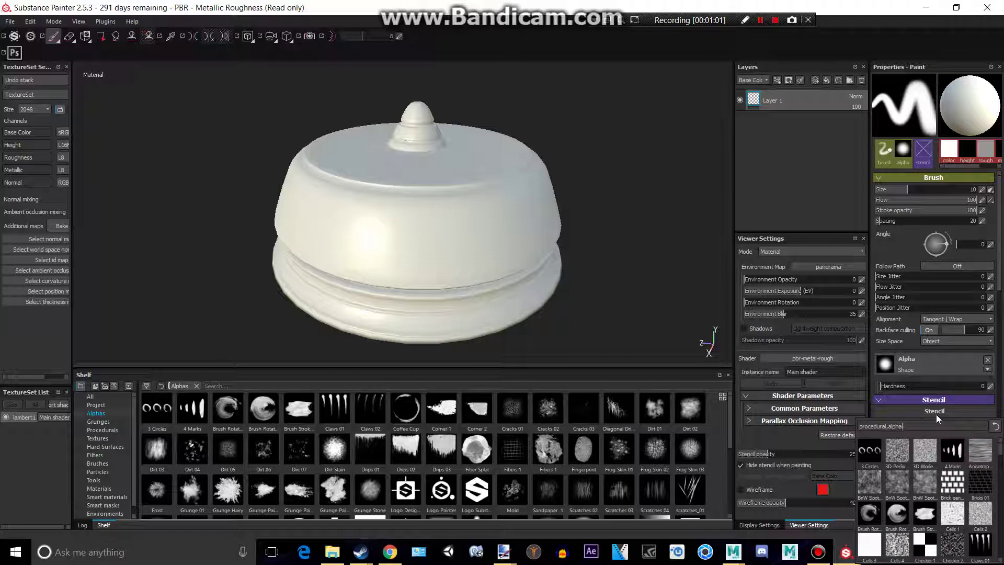
Switch to Chrome and copy the enlarged black Apple logo image from the image search results
key("alt+Tab")
key("alt+Tab")
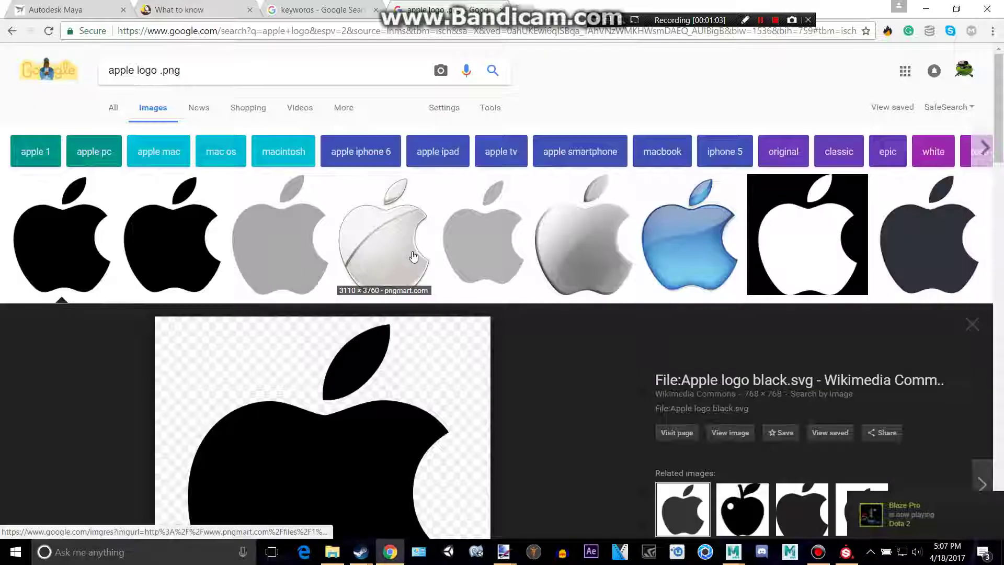
scroll(412, 257, "down", 1)
scroll(372, 286, "up", 1)
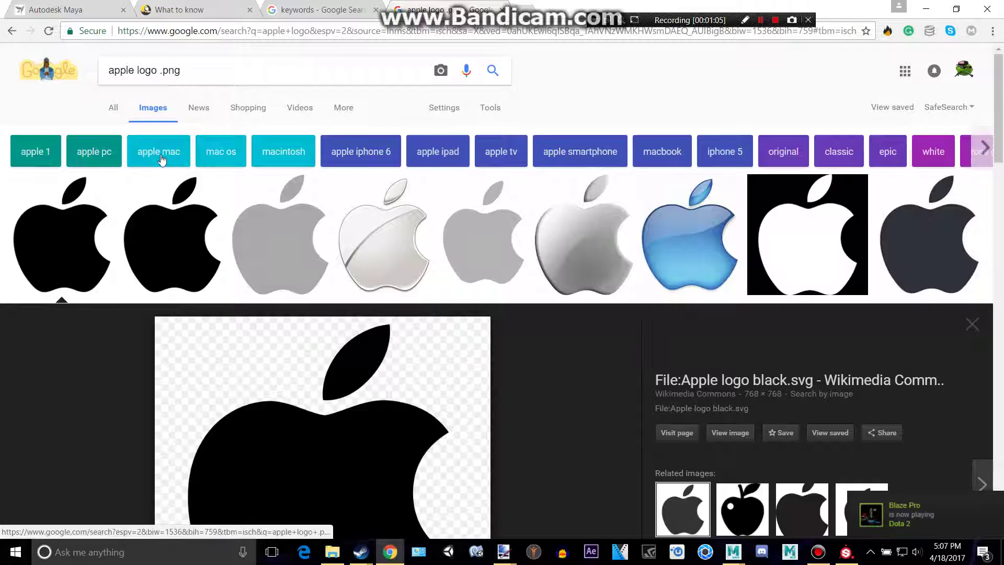
scroll(346, 298, "down", 2)
right_click(346, 298)
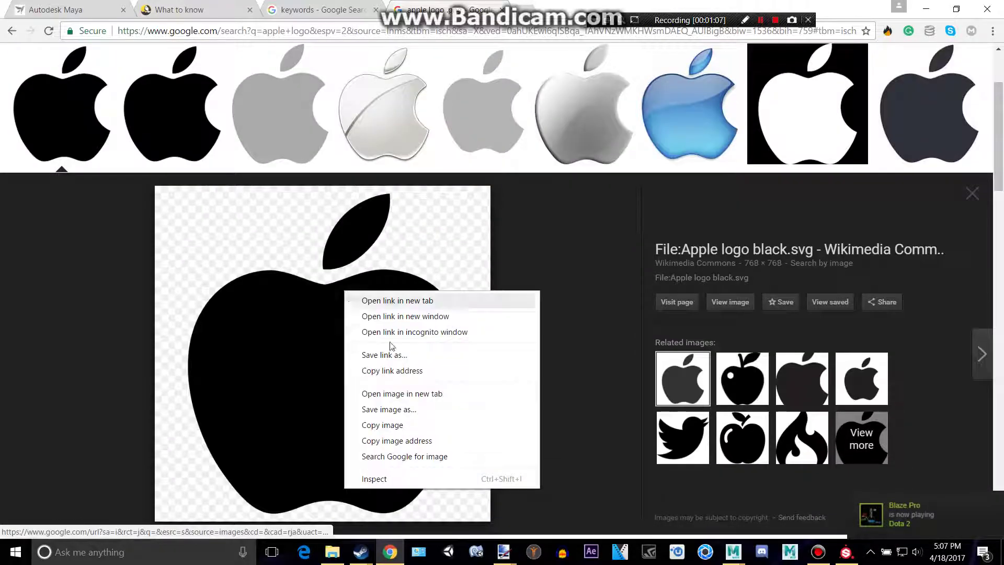
left_click(406, 425)
Switch to paint.net and create a new image 800 pixels wide and 800 pixels high
key("alt+Tab")
key("alt+Tab")
key("alt+Tab")
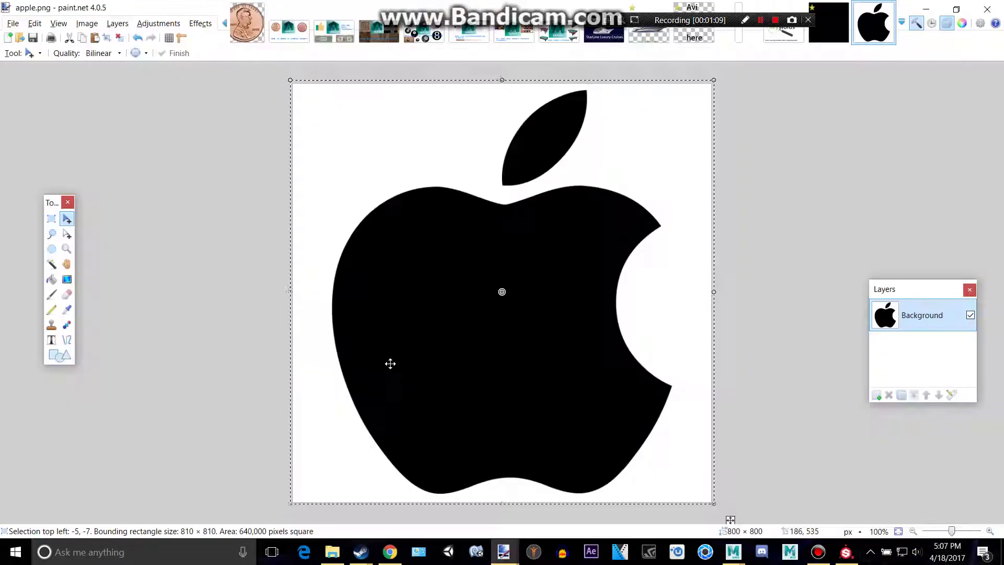
key("ctrl+n")
type("8")
type("80")
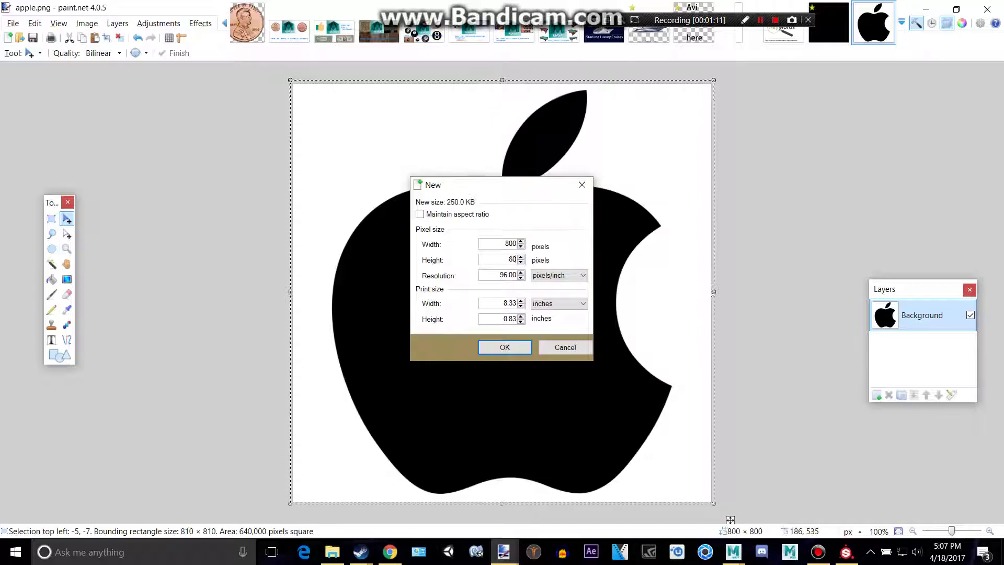
type("0")
key("Return")
Paste the copied logo onto a new layer and enlarge it to about 806 × 806 pixels to cover the canvas
key("ctrl+v")
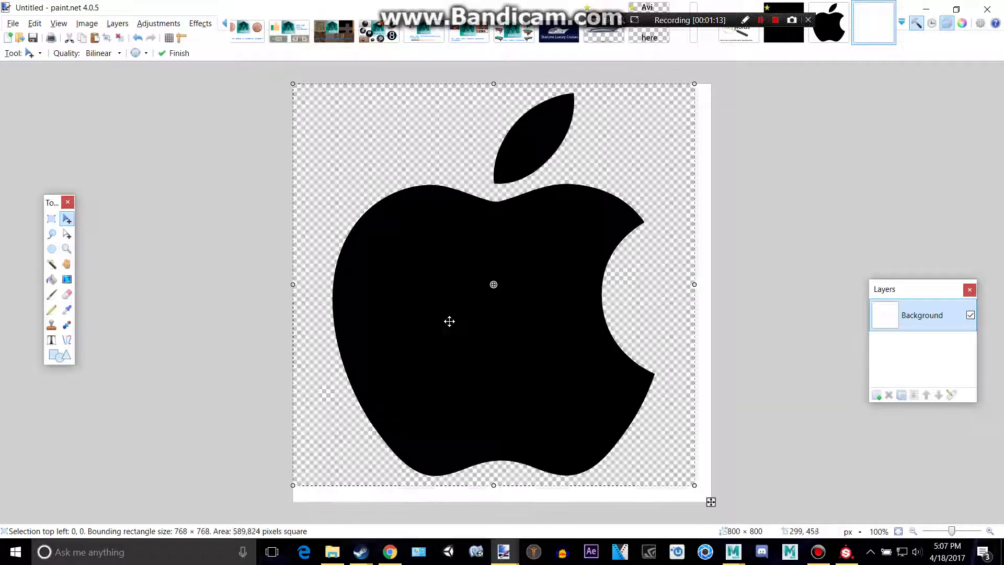
key("ctrl+z")
key("ctrl+shift+v")
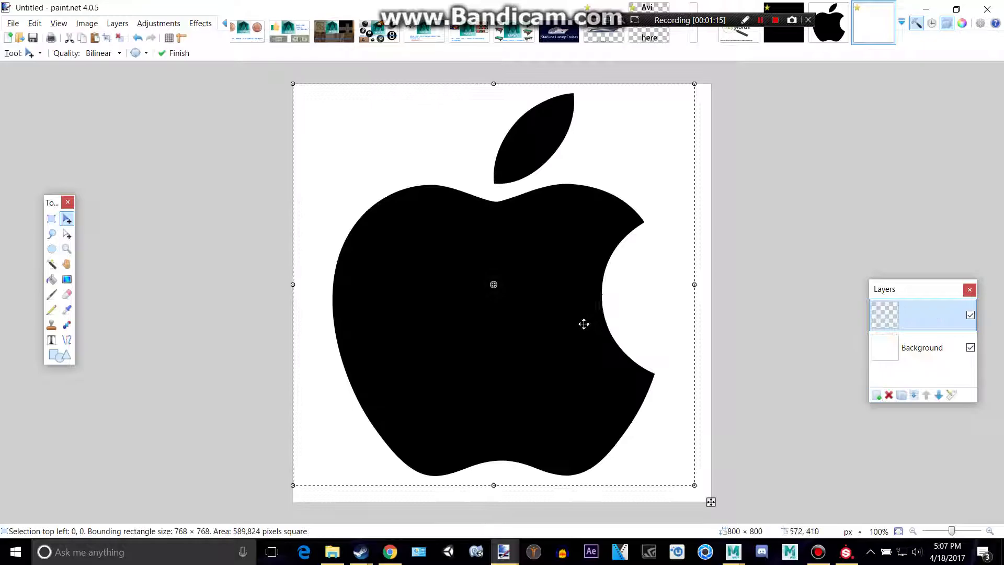
left_click_drag(694, 484, 715, 510)
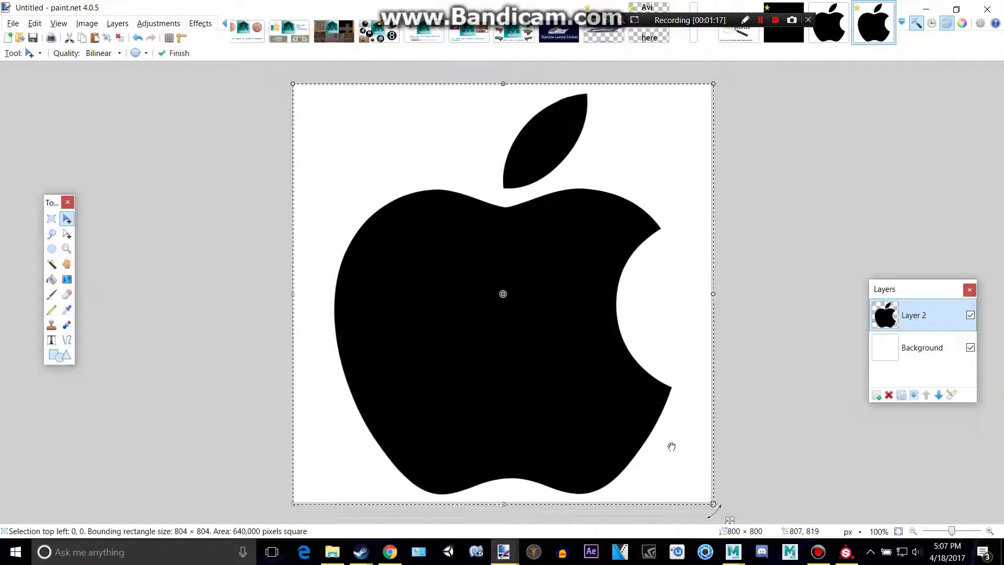
left_click_drag(293, 83, 291, 82)
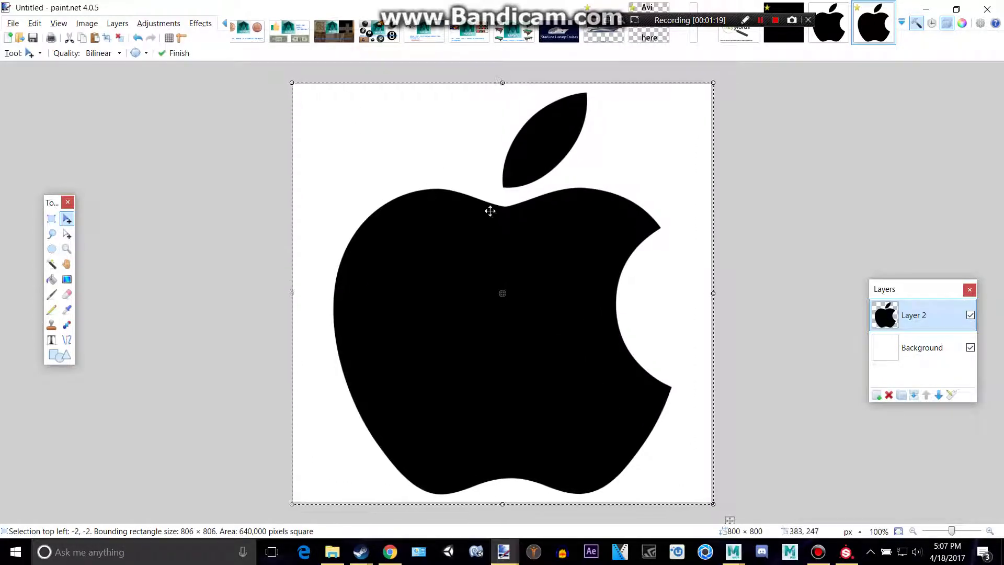
Resize the logo to about 812 × 813 pixels, shift its corner to about -16, -6 and clear the selection
key("alt")
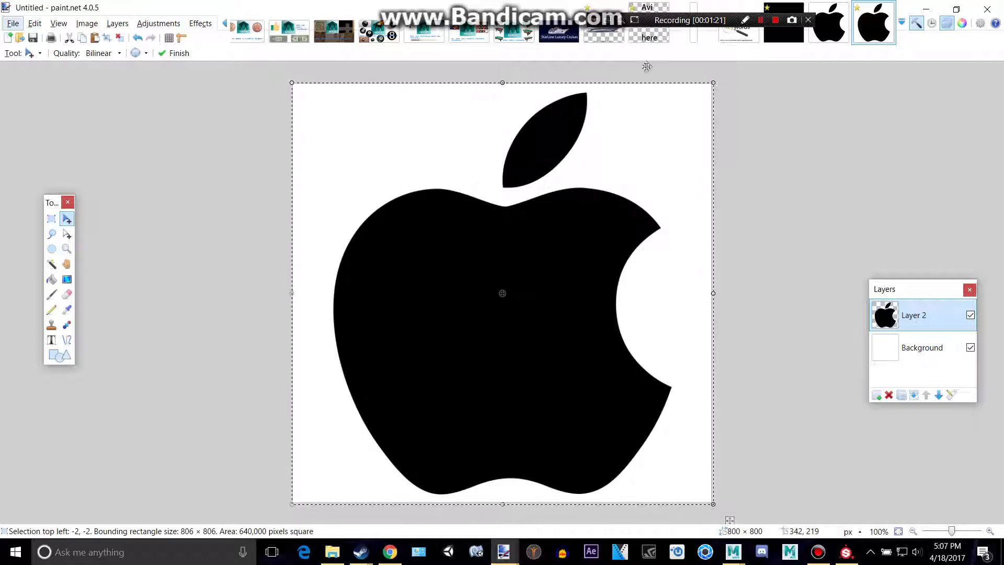
left_click_drag(472, 198, 504, 80)
key("ctrl+z")
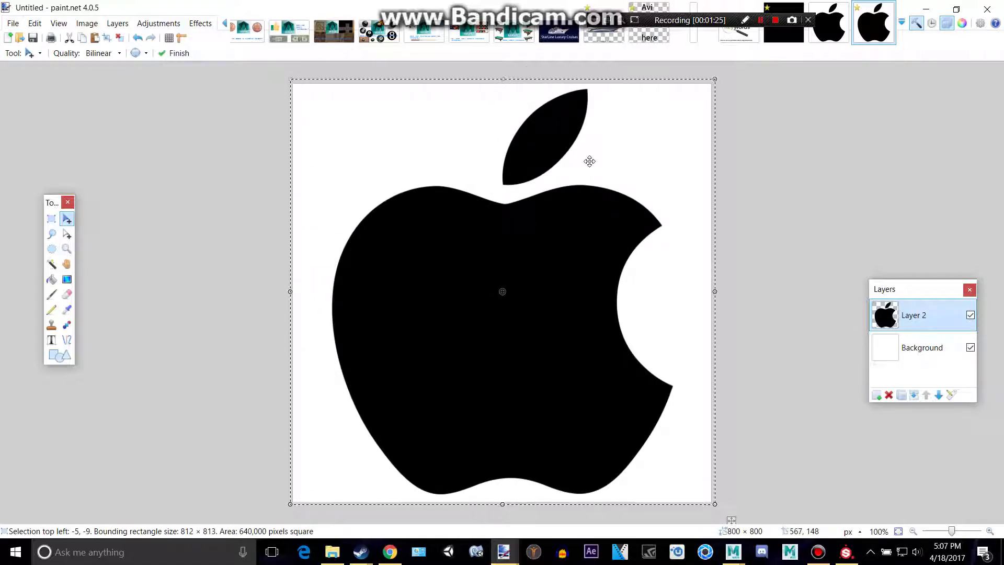
mouse_move(589, 162)
left_mouse_down()
mouse_move(610, 148)
mouse_move(592, 148)
mouse_move(582, 162)
left_mouse_up()
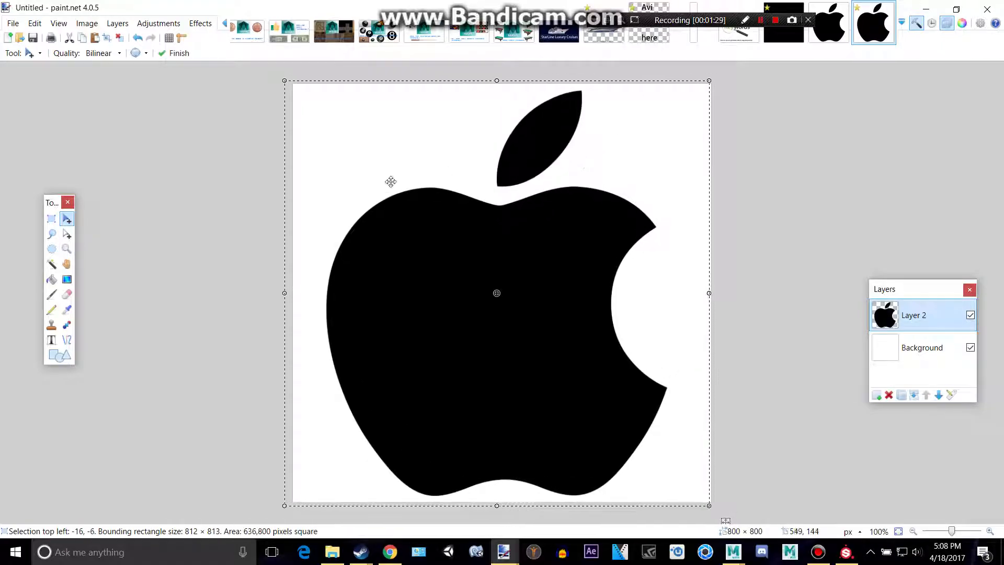
left_click(52, 219)
left_click(496, 262)
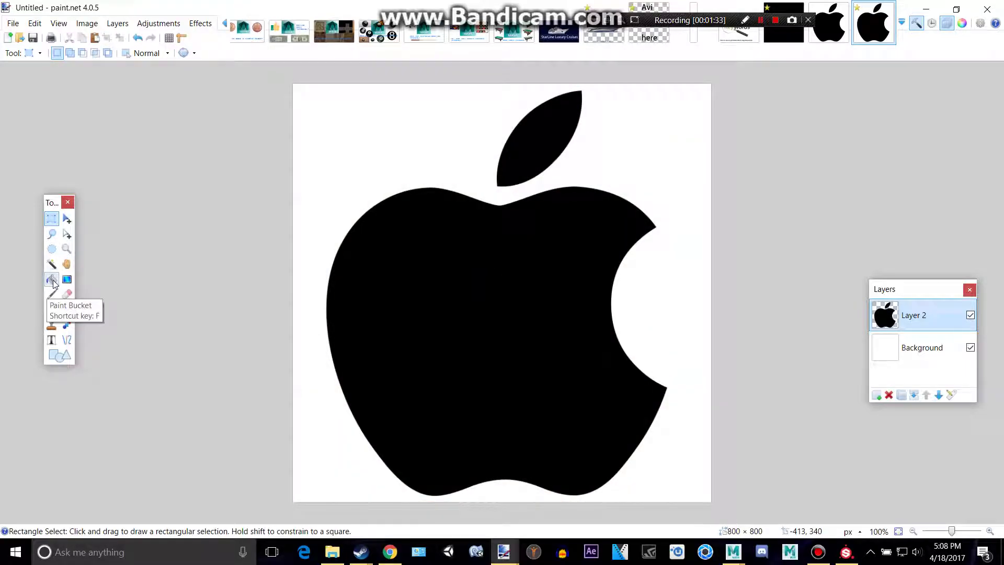
Invert the logo's colours with the Paint Bucket, filling the apple and its leaf white and the surrounding area black
left_click(51, 279)
left_click(597, 301)
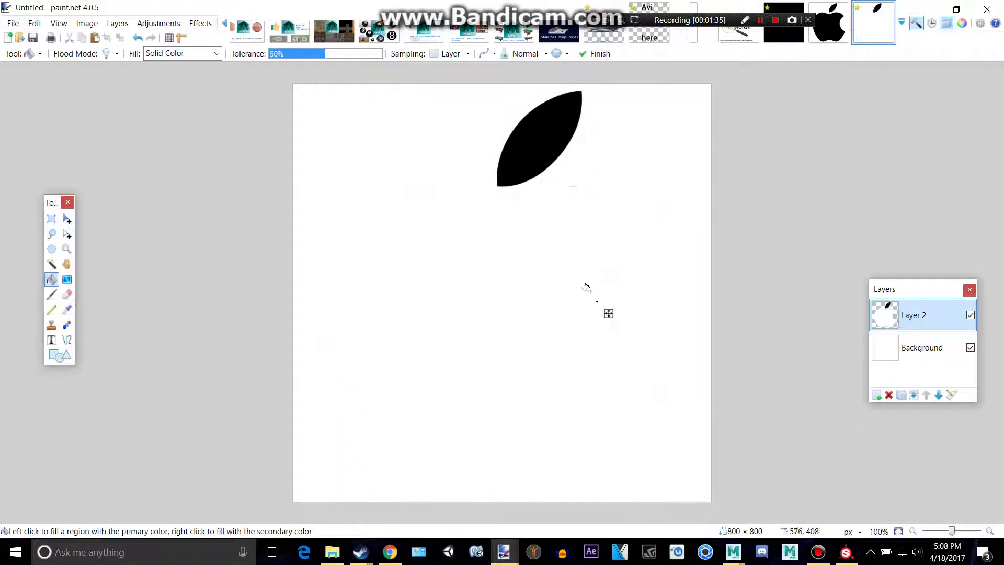
right_click(540, 142)
left_click(418, 124)
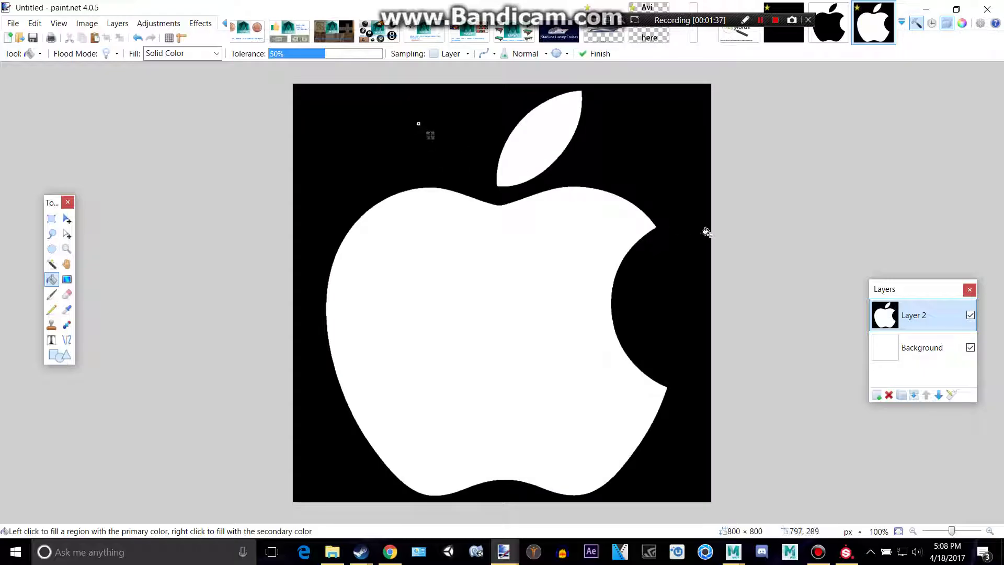
Save the image as a PNG named tut with auto-detected bit depth, flattening its layers
key("ctrl+s")
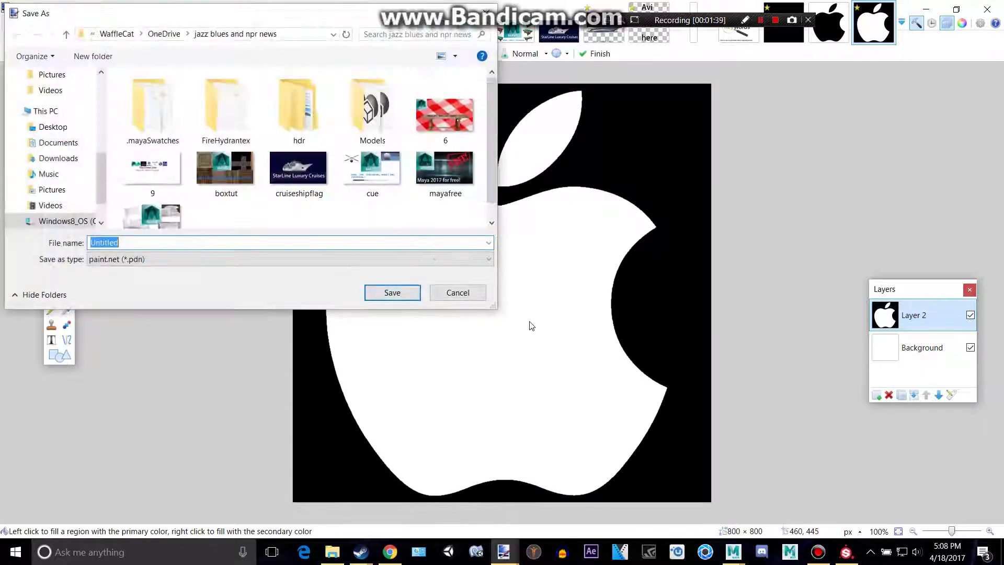
left_click(292, 259)
left_click(105, 313)
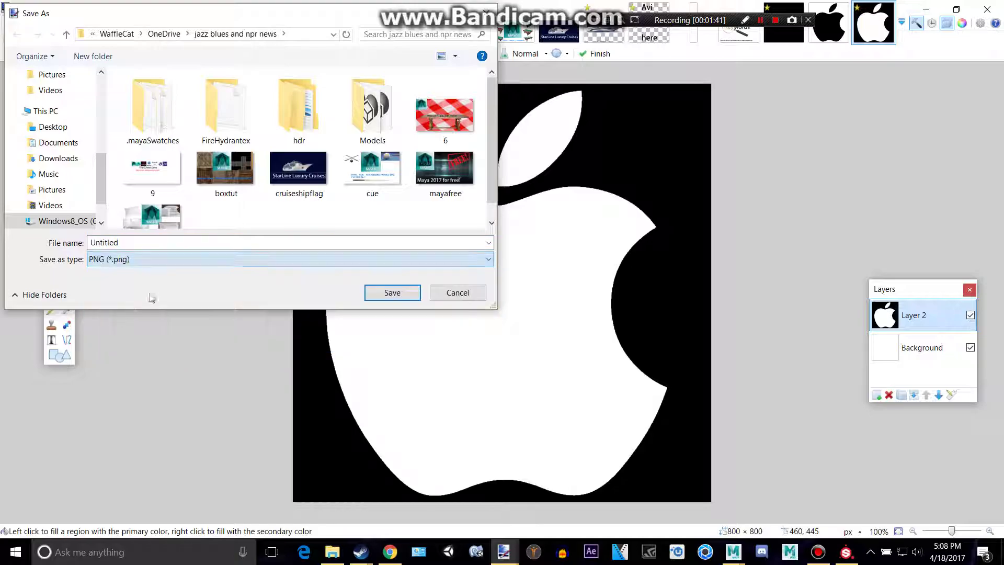
double_click(137, 242)
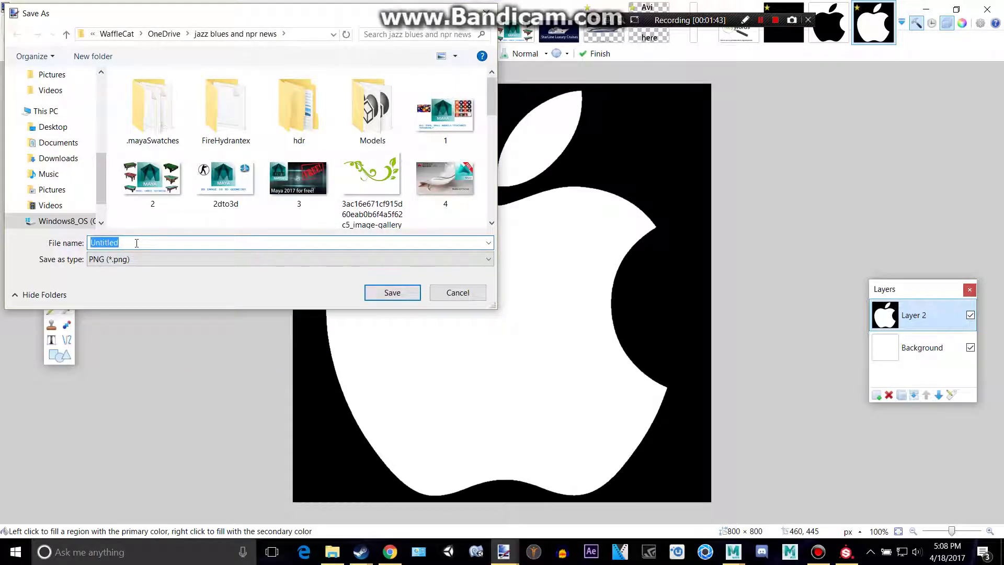
type("02")
key("Return")
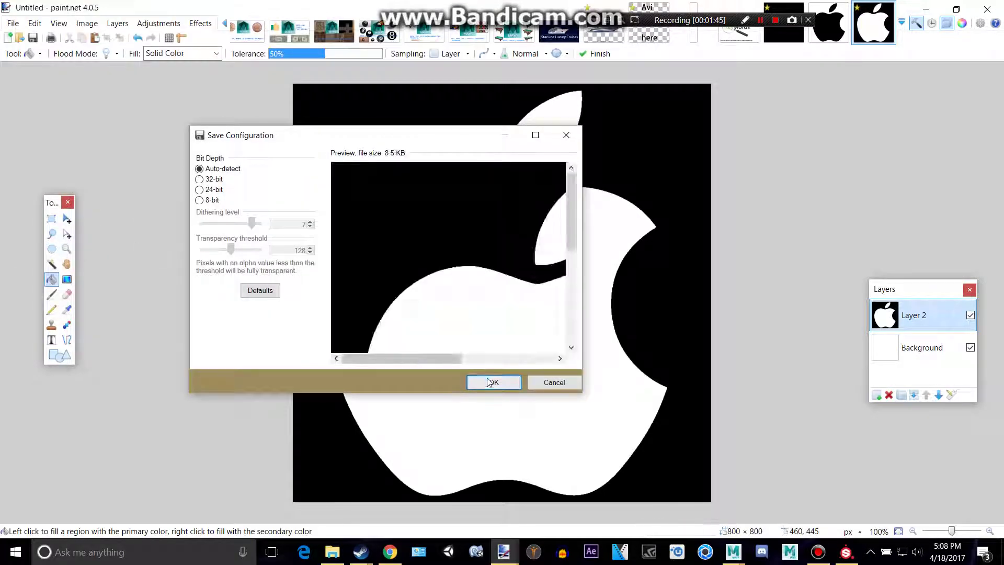
left_click(489, 383)
left_click(467, 293)
Switch to Substance Painter and start adding a file in the resource import dialog
key("alt+Tab")
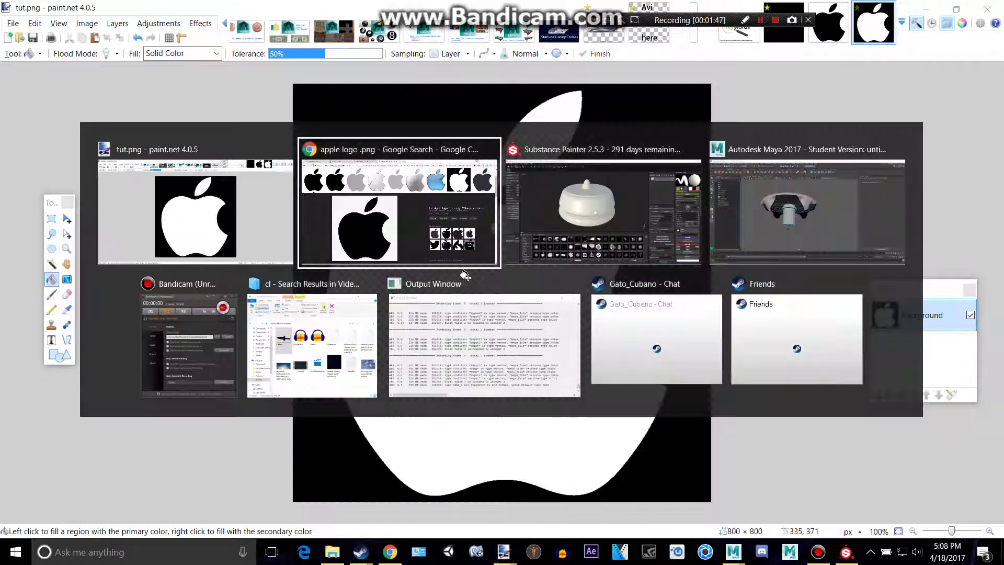
key("alt+Tab")
left_click(7, 22)
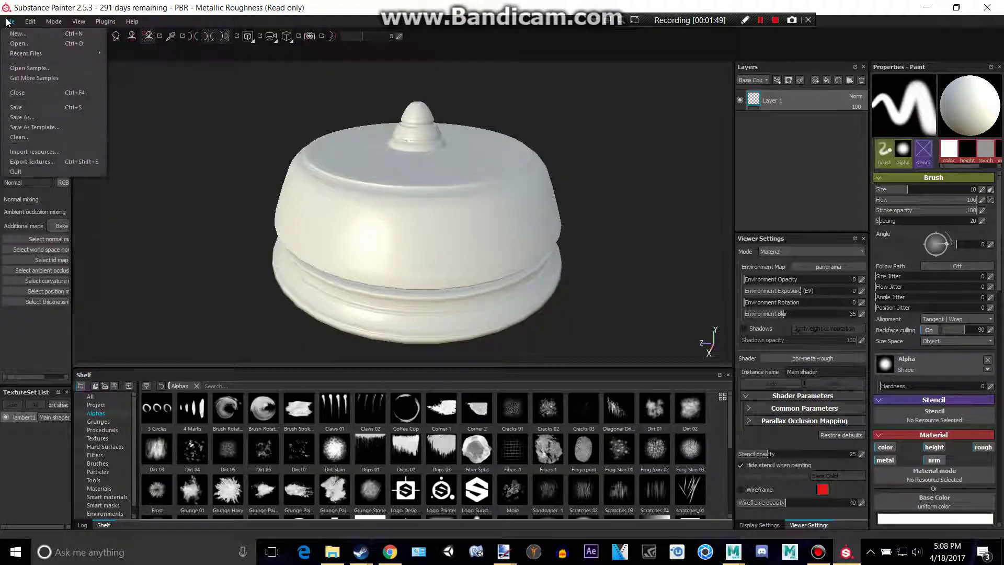
left_click(55, 153)
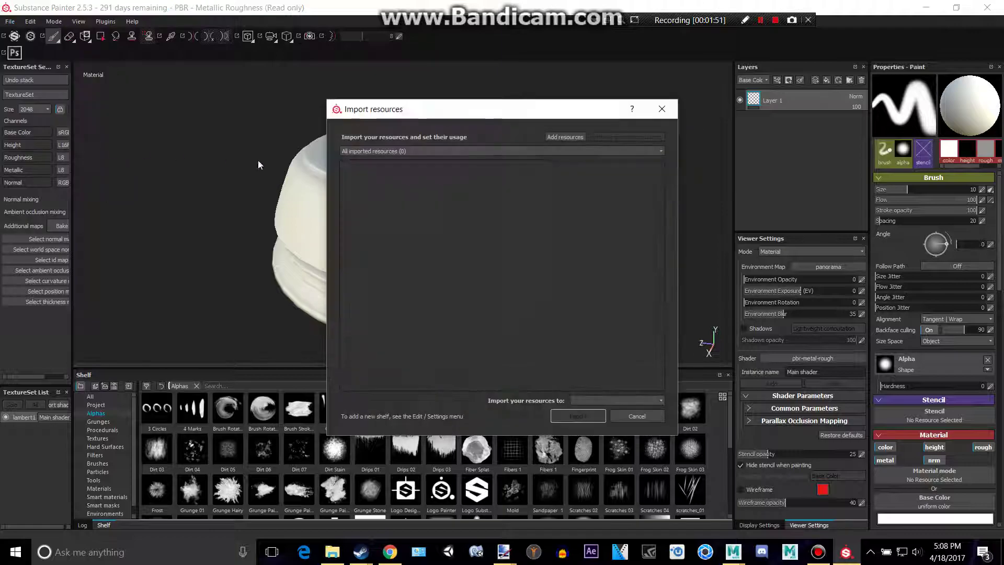
left_click(562, 137)
Add tut.png from the "jazz blues and npr news" folder to the resources for import
scroll(490, 285, "down", 5)
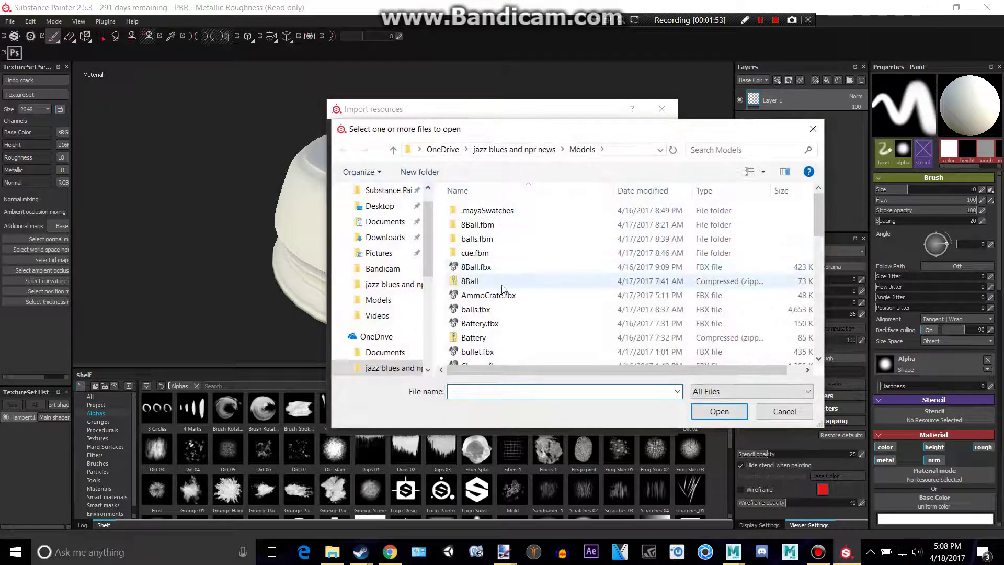
scroll(382, 285, "up", 3)
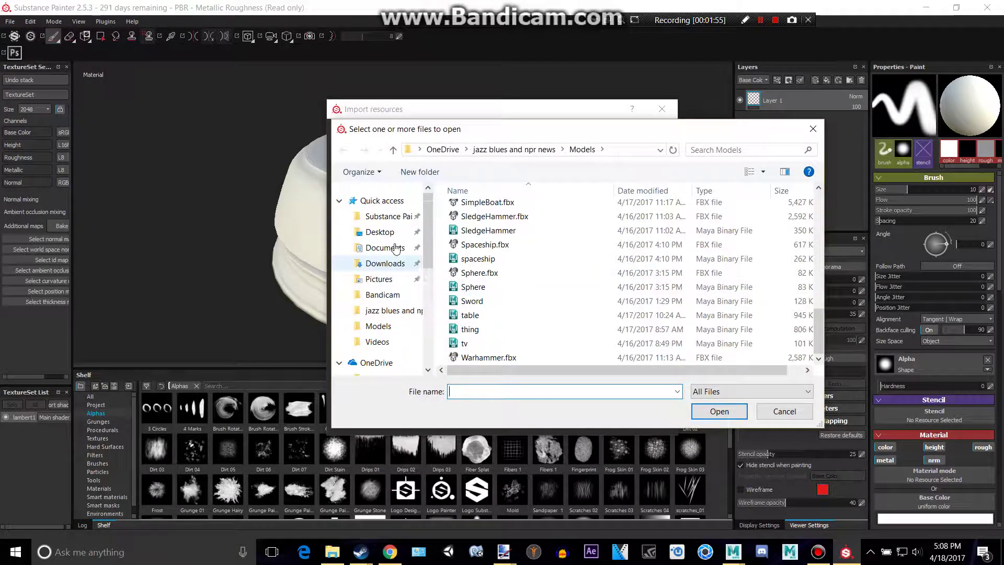
left_click(389, 310)
scroll(516, 289, "down", 5)
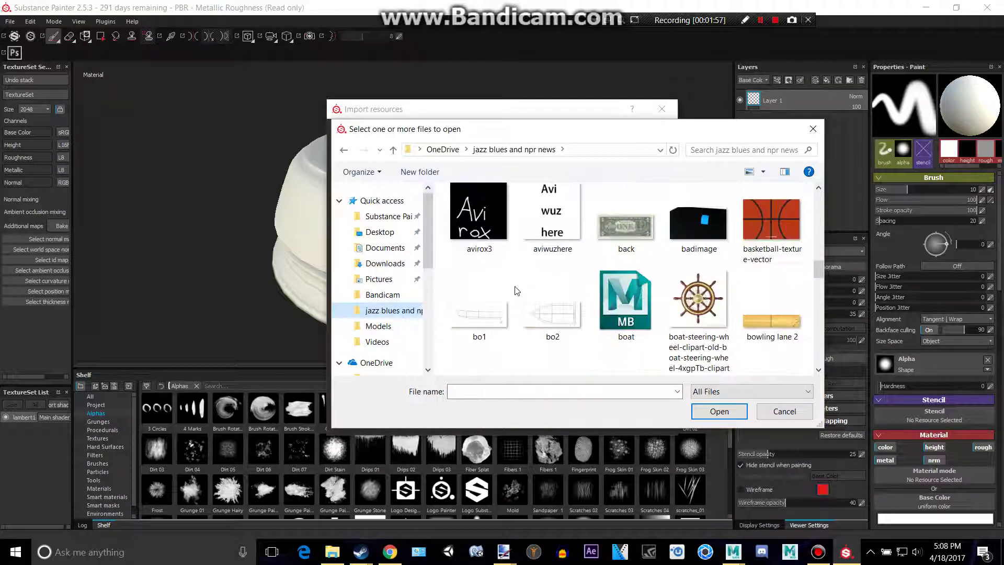
scroll(513, 291, "down", 3)
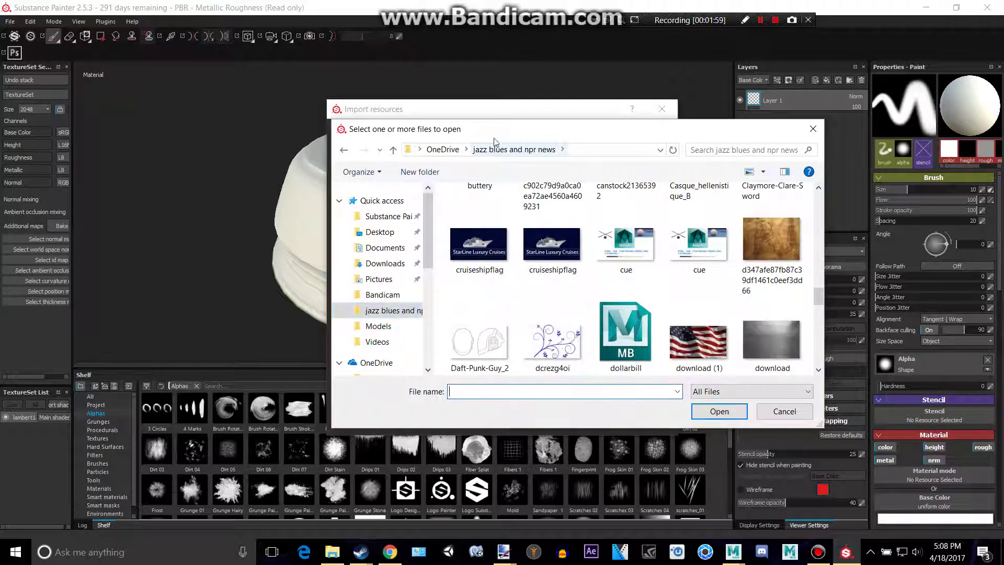
left_click_drag(496, 128, 415, 117)
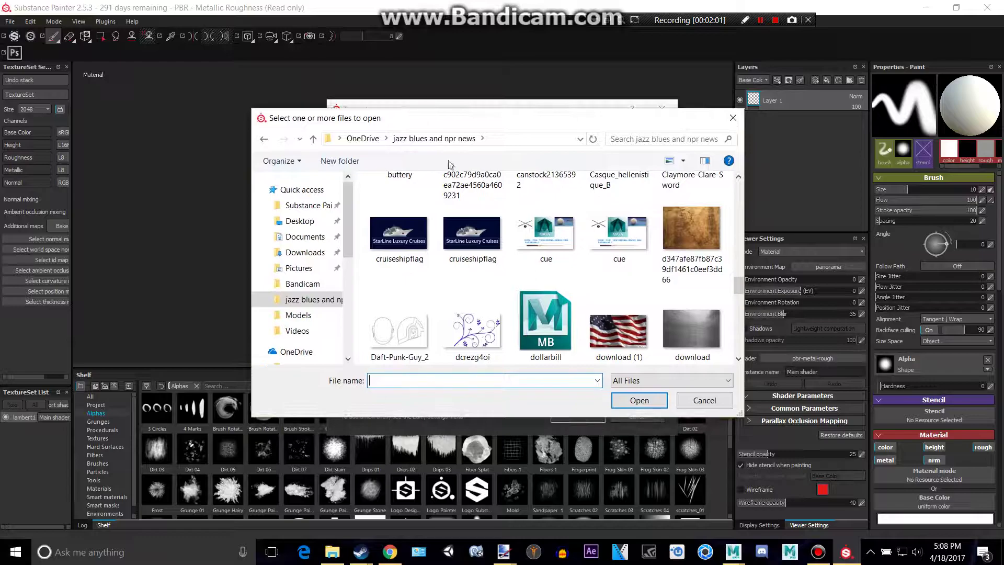
type("tut")
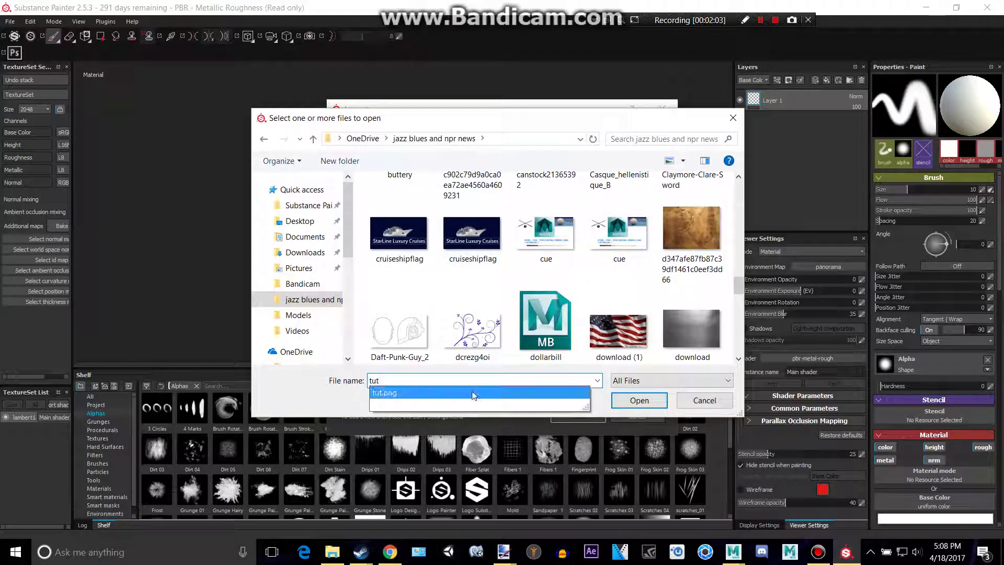
left_click(473, 393)
left_click(626, 398)
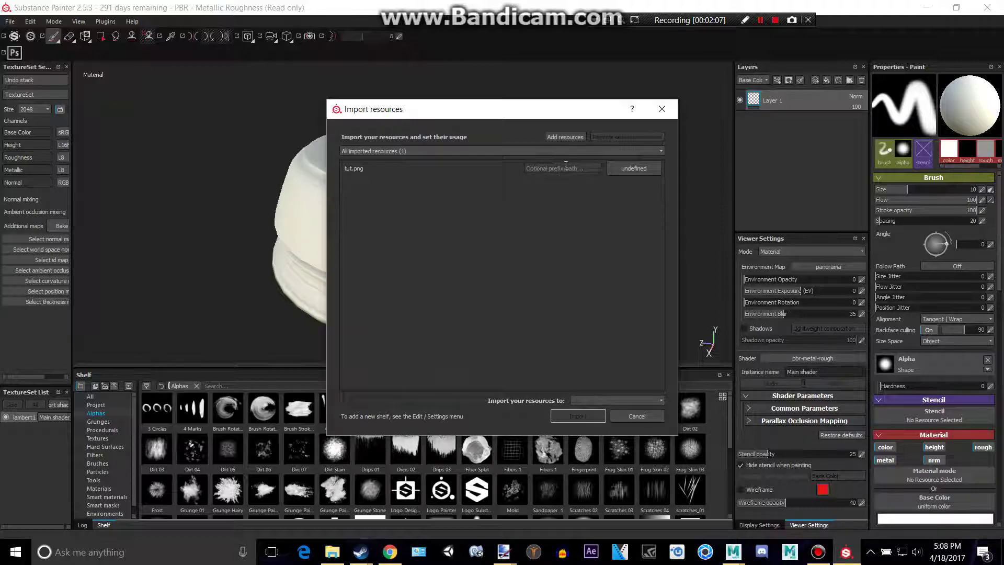
Import tut.png as a texture with the prefix kek into the current session
left_click(565, 166)
type("kek")
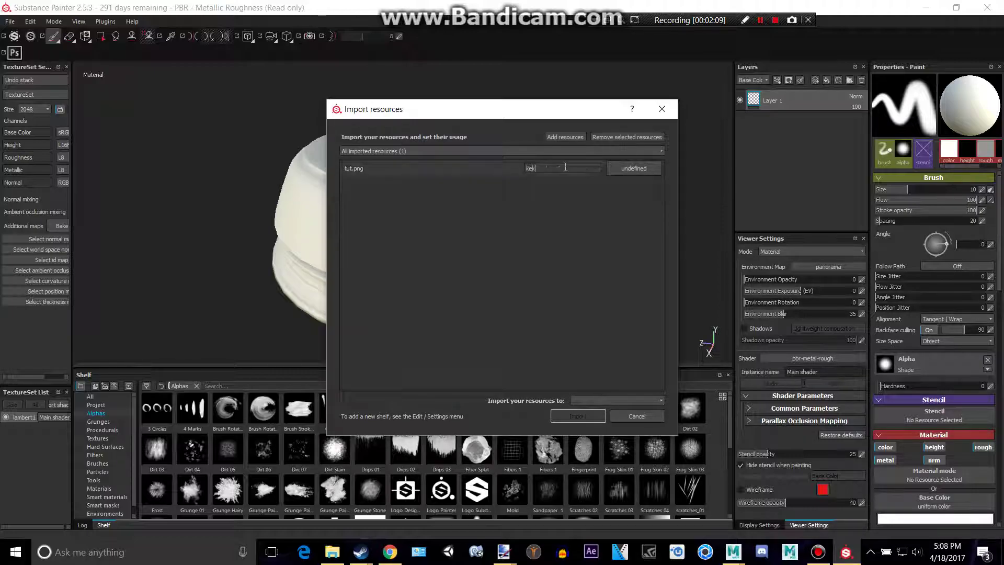
left_click(637, 169)
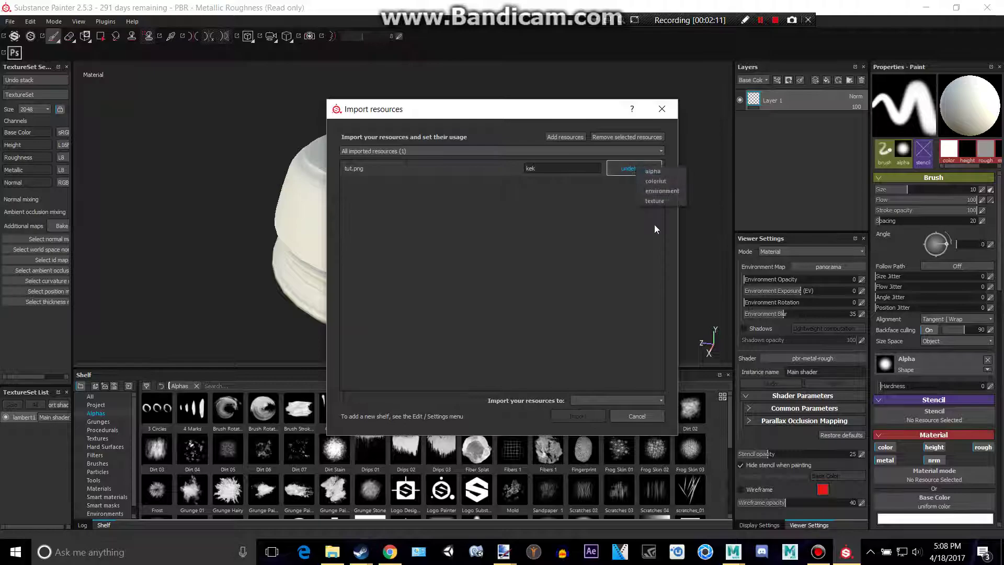
left_click(648, 200)
left_click(610, 400)
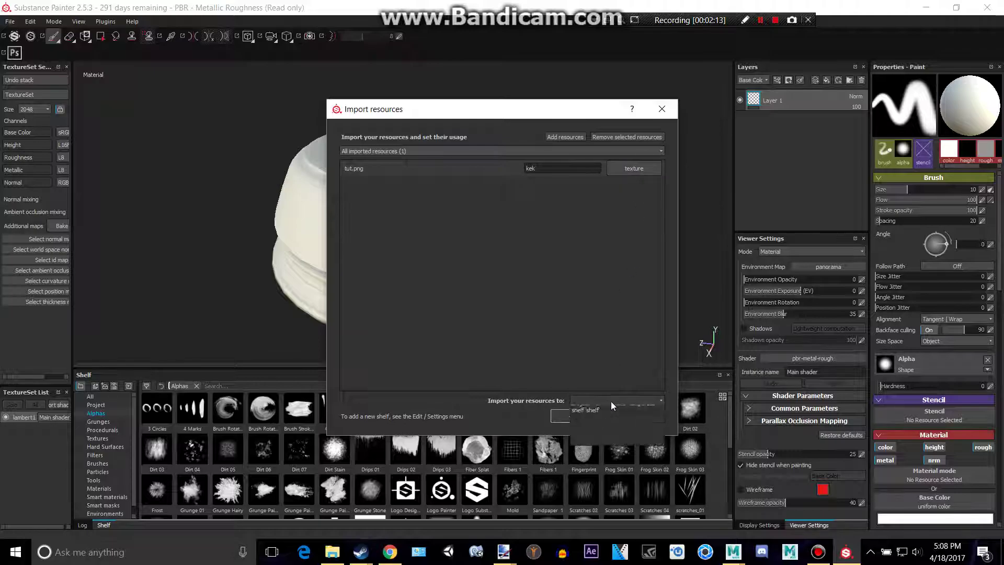
left_click(607, 412)
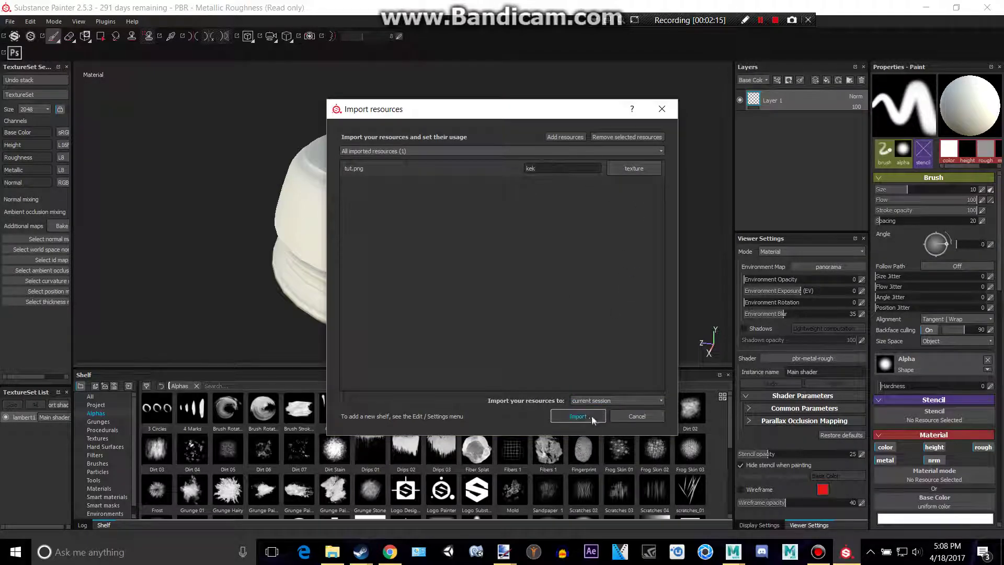
left_click(568, 418)
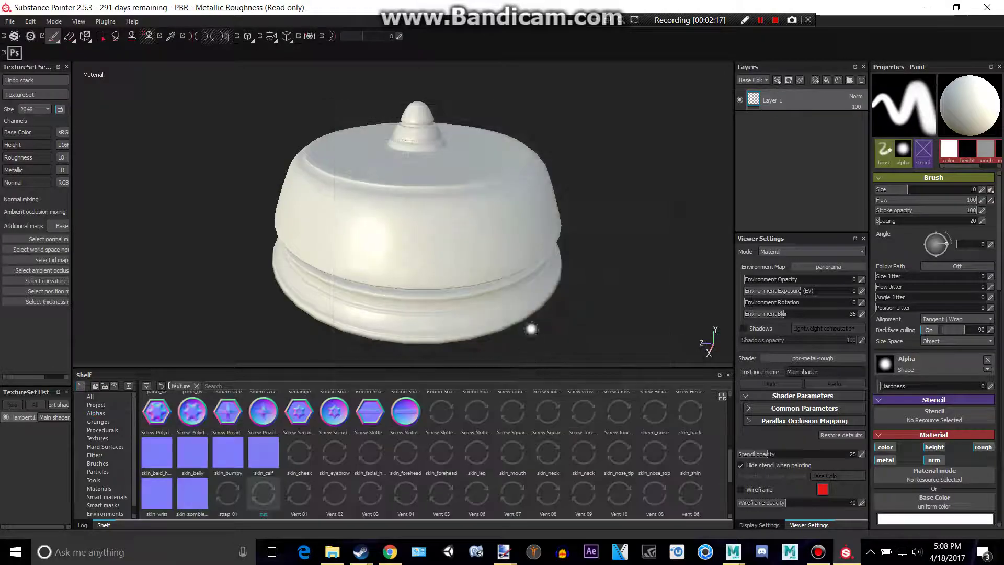
Try the Leather brush with a test stroke down the front of the knob
middle_click_drag(578, 325, 565, 325, "alt")
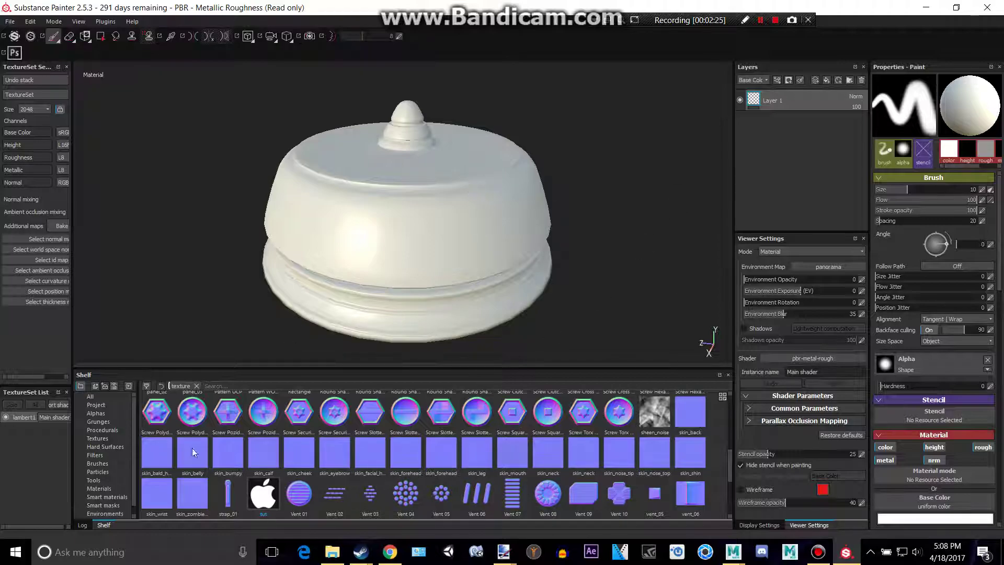
left_click(104, 463)
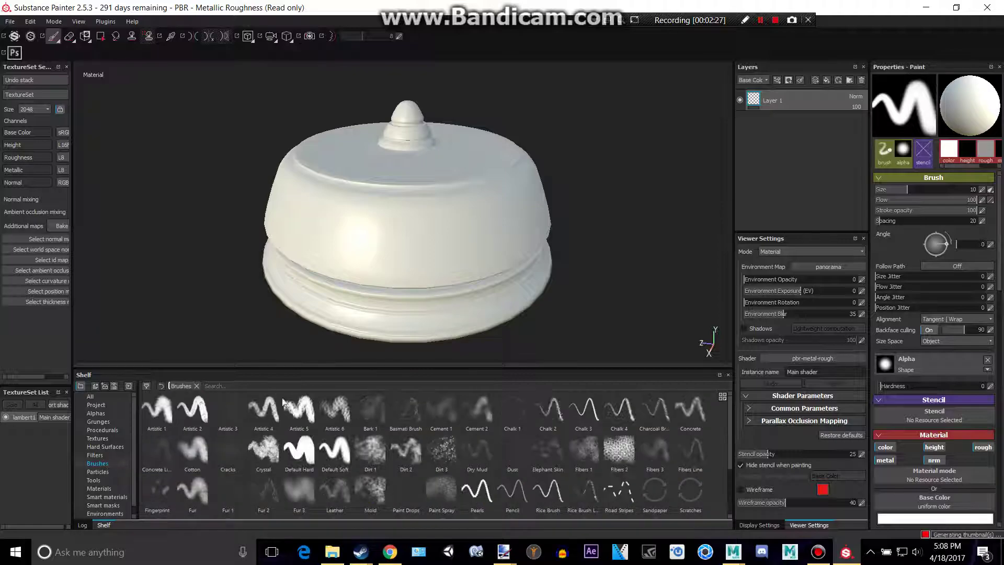
left_click(320, 447)
left_click(335, 492)
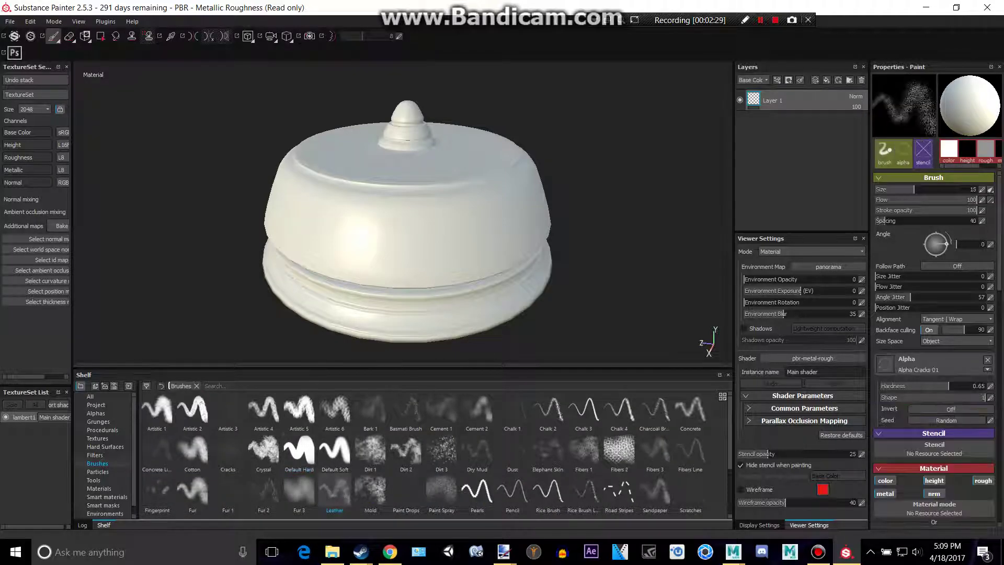
left_click_drag(390, 202, 368, 292)
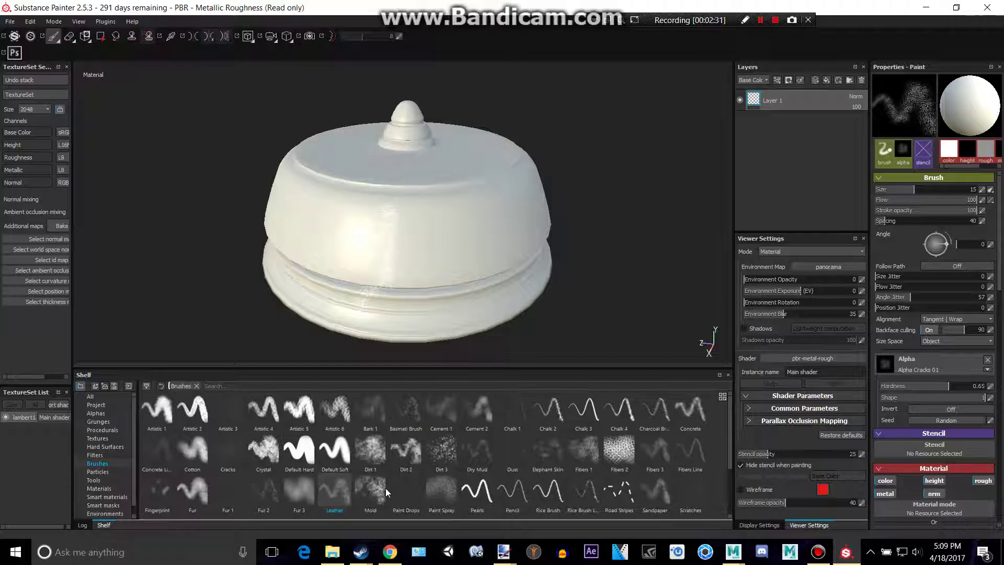
Choose the Default Hard brush, paint a test stroke across the knob's front and undo it
left_click(299, 450)
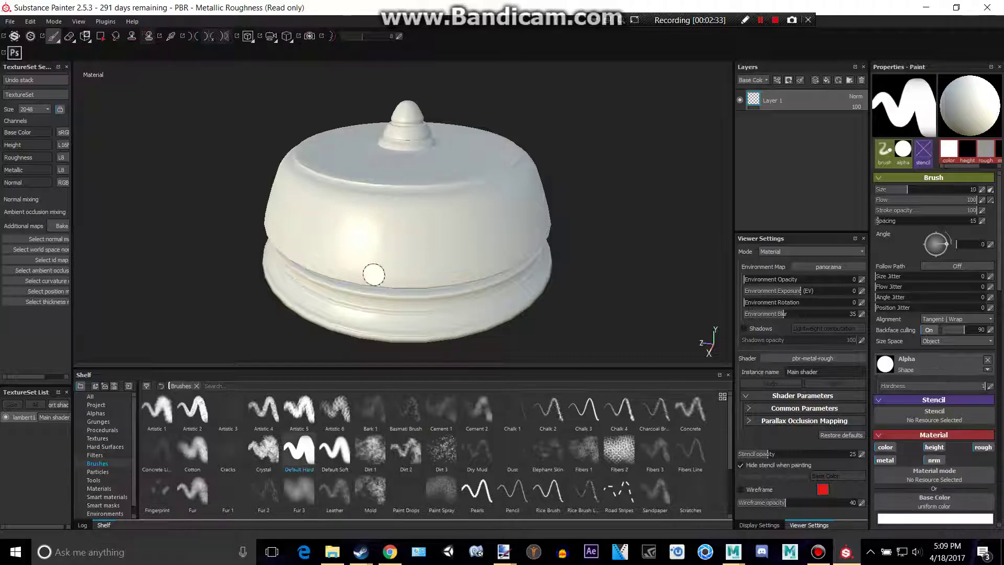
mouse_move(340, 211)
left_mouse_down()
mouse_move(486, 226)
mouse_move(455, 240)
left_mouse_up()
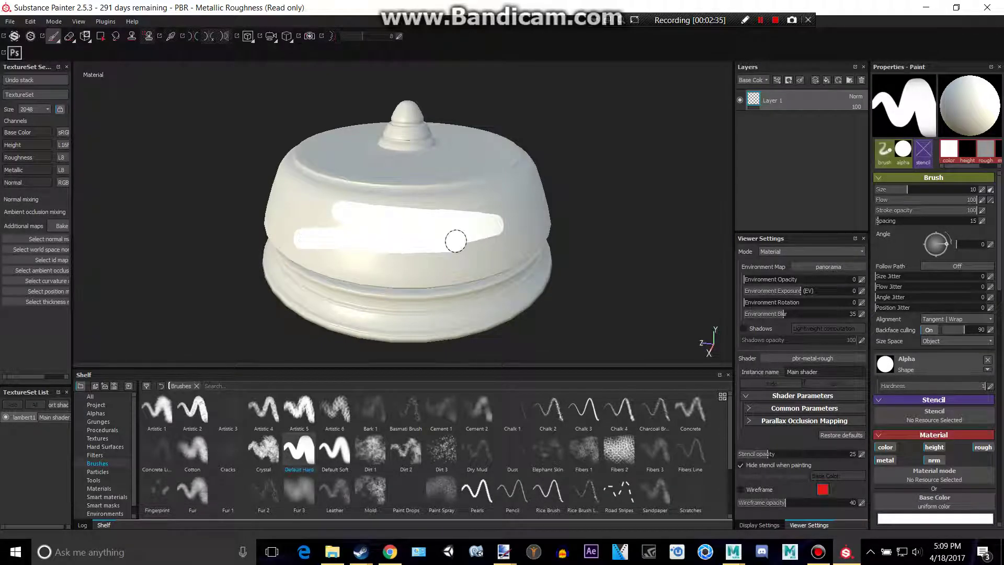
key("ctrl+z")
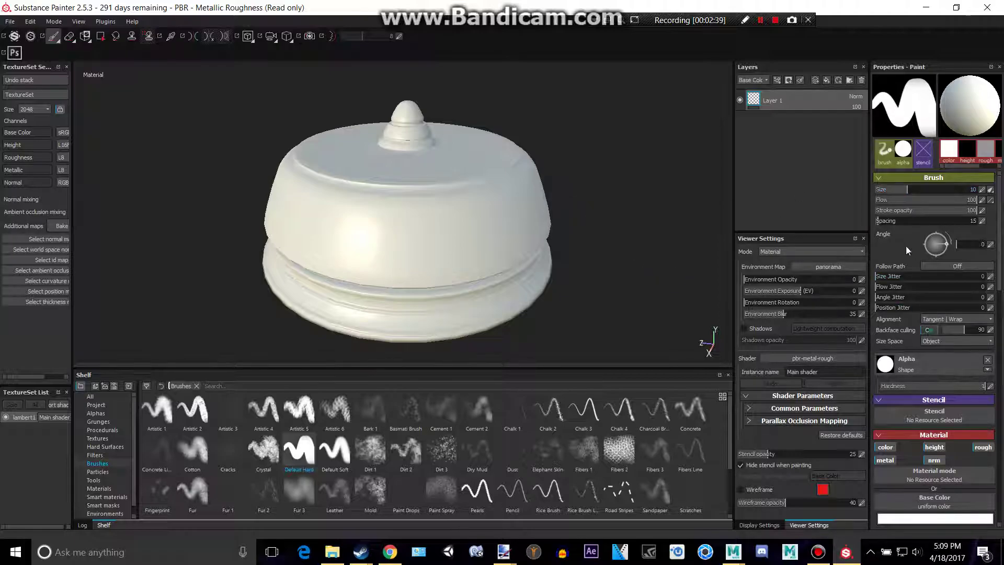
Search all stencil resources for kek and set the imported tut logo as the brush's stencil
left_click(928, 329)
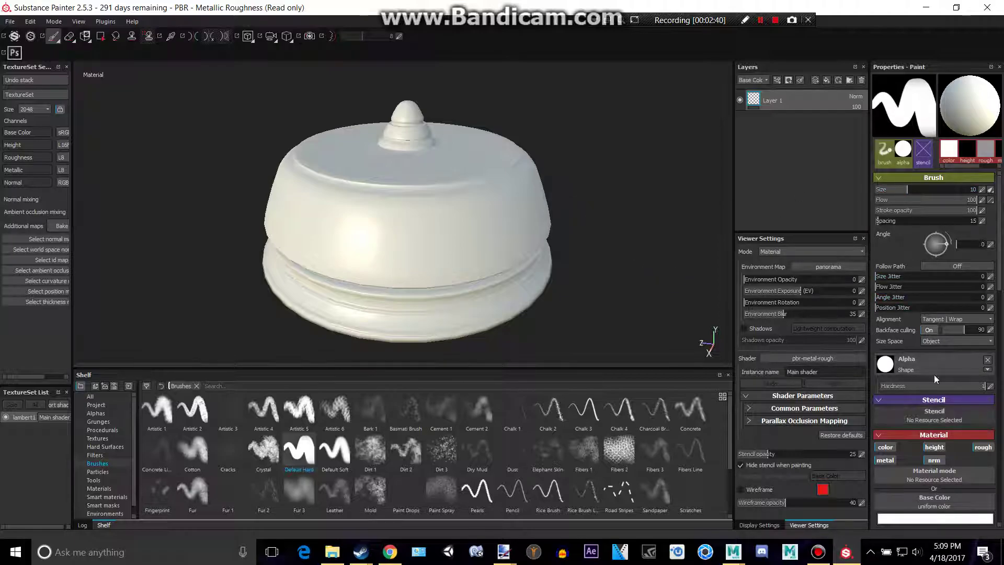
left_click(940, 416)
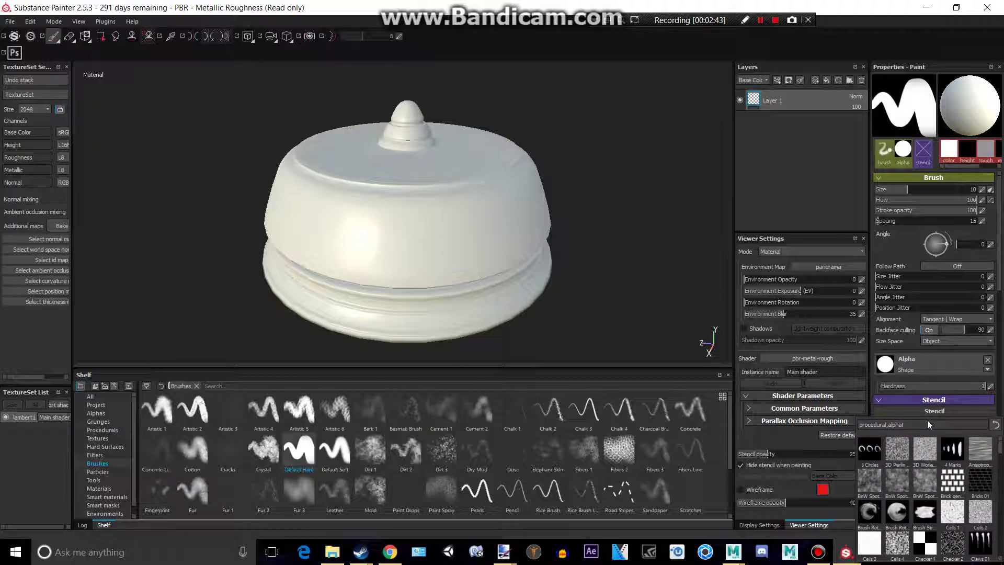
key("BackSpace")
key("BackSpace")
key("BackSpace")
key("BackSpace")
key("BackSpace")
key("BackSpace")
key("BackSpace")
key("BackSpace")
key("BackSpace")
key("BackSpace")
key("BackSpace")
key("BackSpace")
key("BackSpace")
key("BackSpace")
key("BackSpace")
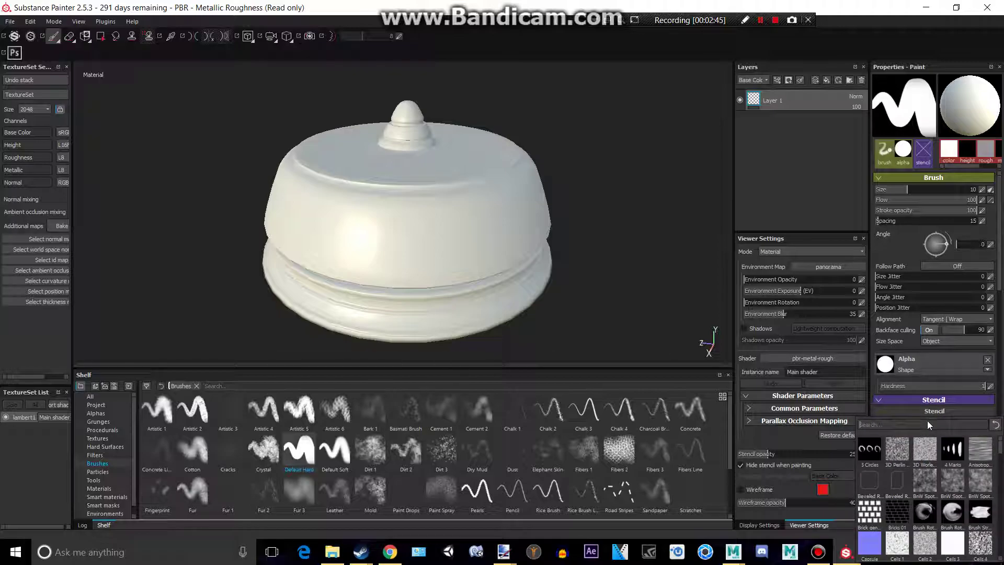
type("t")
key("BackSpace")
type("kek")
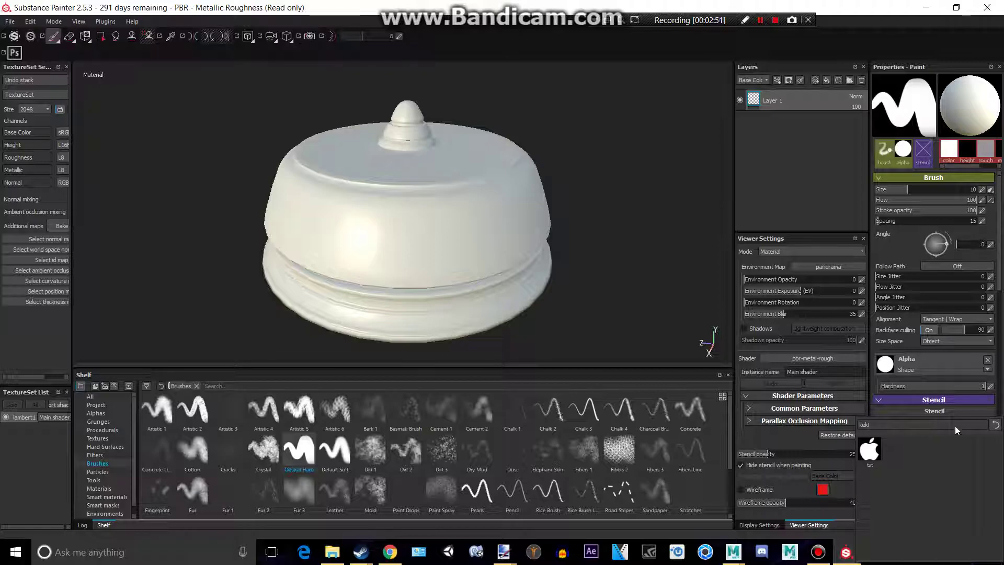
left_click(869, 448)
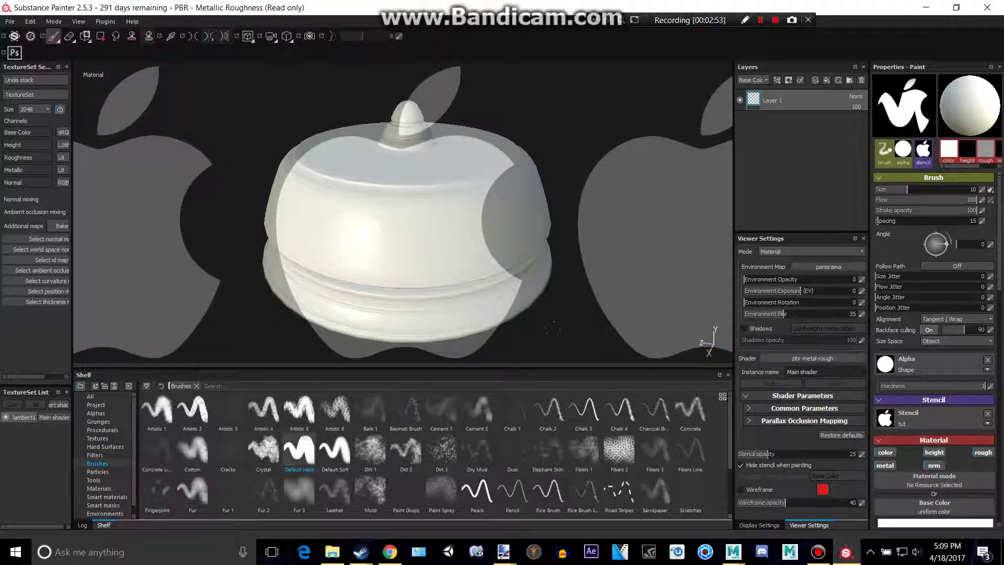
Apply the Gold Armor smart material to the knob as a layer beneath Layer 1
scroll(503, 319, "down", 2)
scroll(507, 334, "up", 6)
scroll(511, 340, "down", 2)
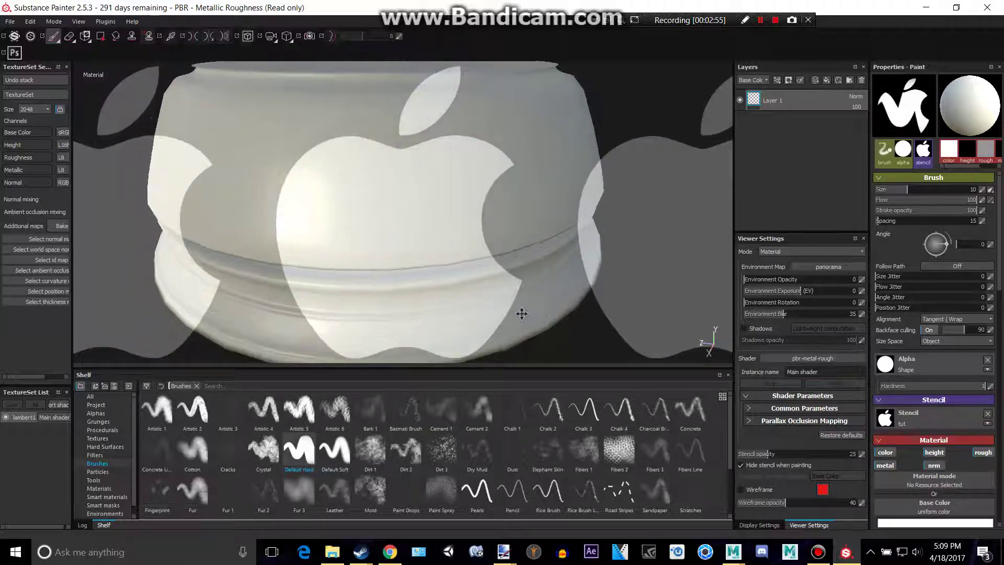
mouse_move(356, 214)
left_mouse_down()
mouse_move(464, 202)
mouse_move(303, 190)
mouse_move(465, 183)
mouse_move(408, 153)
mouse_move(461, 157)
left_mouse_up()
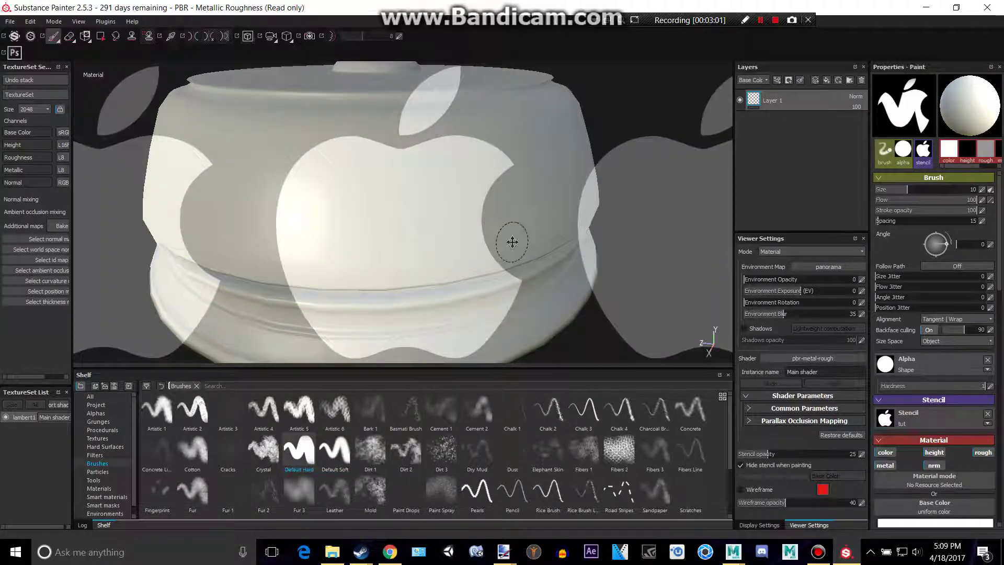
middle_click_drag(512, 242, 516, 244, "alt")
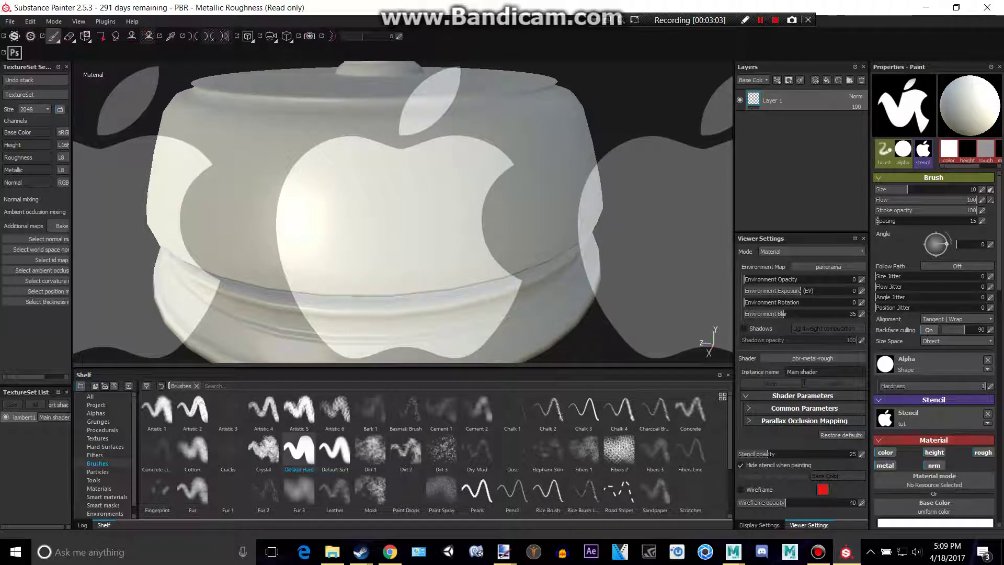
left_click(107, 497)
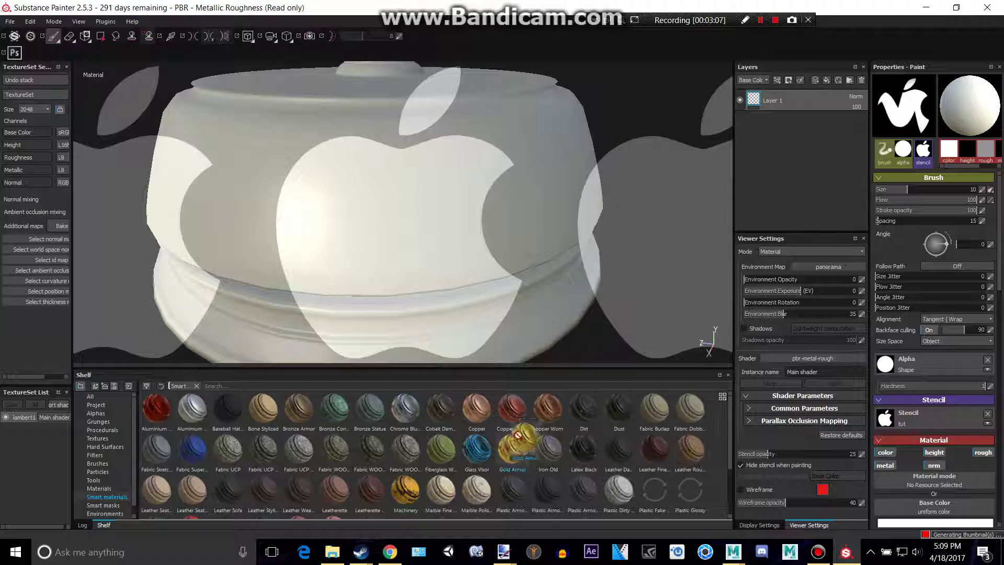
left_click_drag(512, 446, 785, 181)
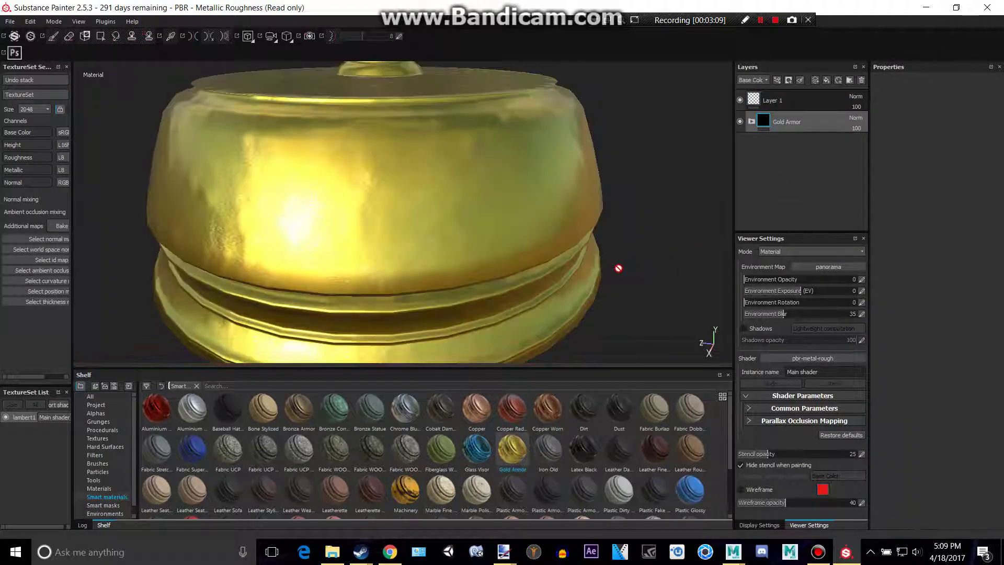
Choose the Default Hard brush and make Layer 1 the active layer for painting
left_click(98, 464)
left_click(311, 445)
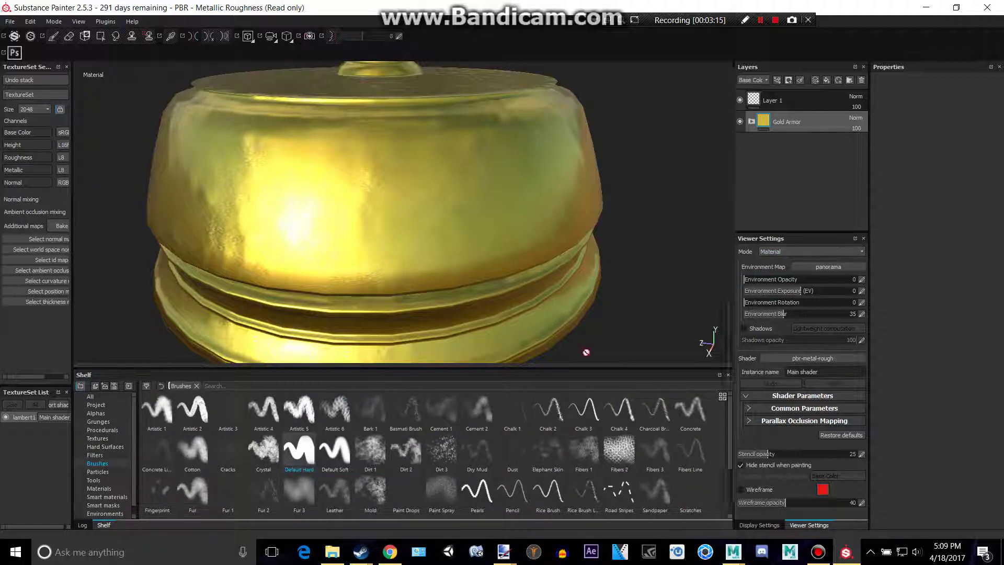
left_click(361, 219)
left_click(831, 105)
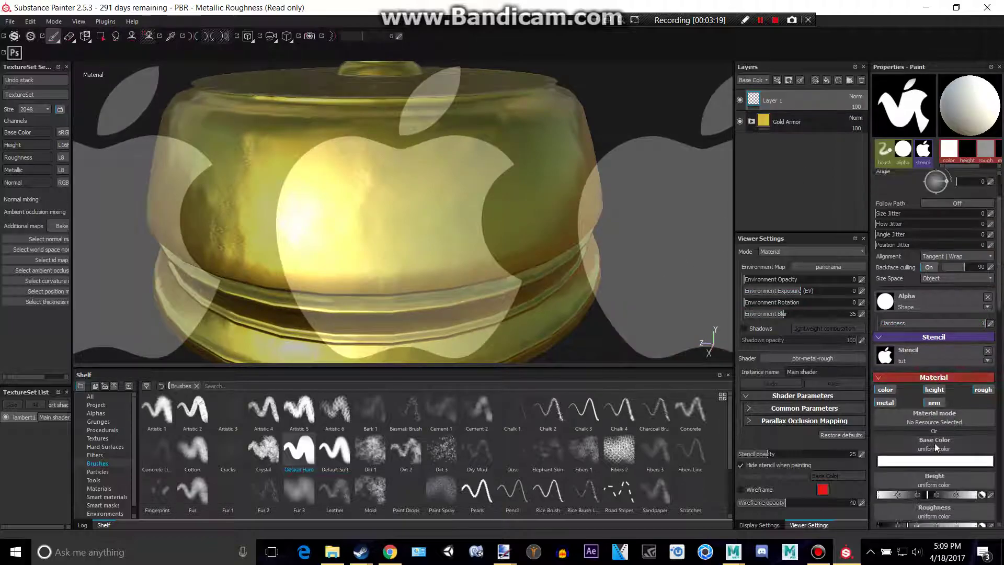
Shift the brush material's Height far toward the negative end of its range
scroll(933, 440, "down", 2)
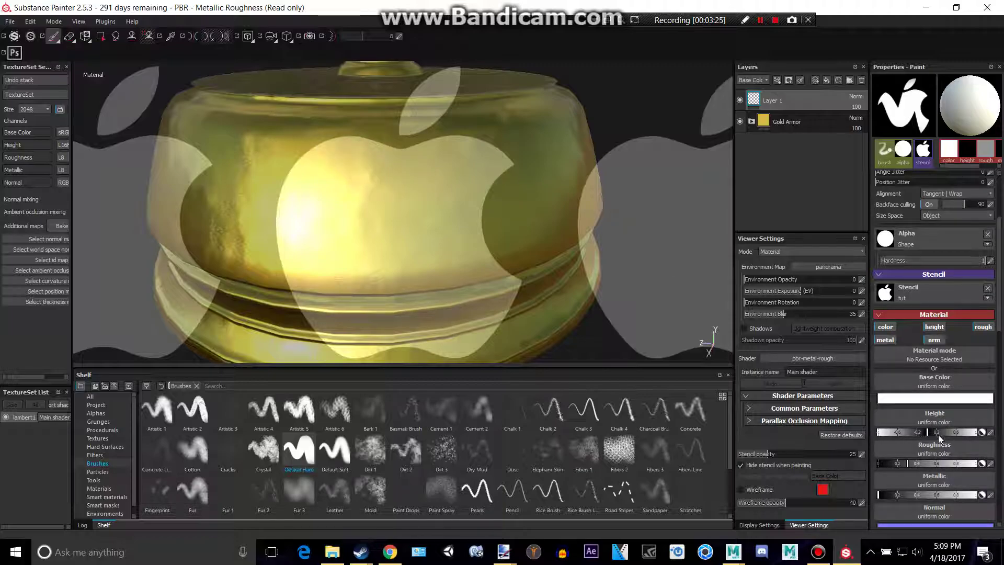
left_click_drag(908, 438, 905, 440)
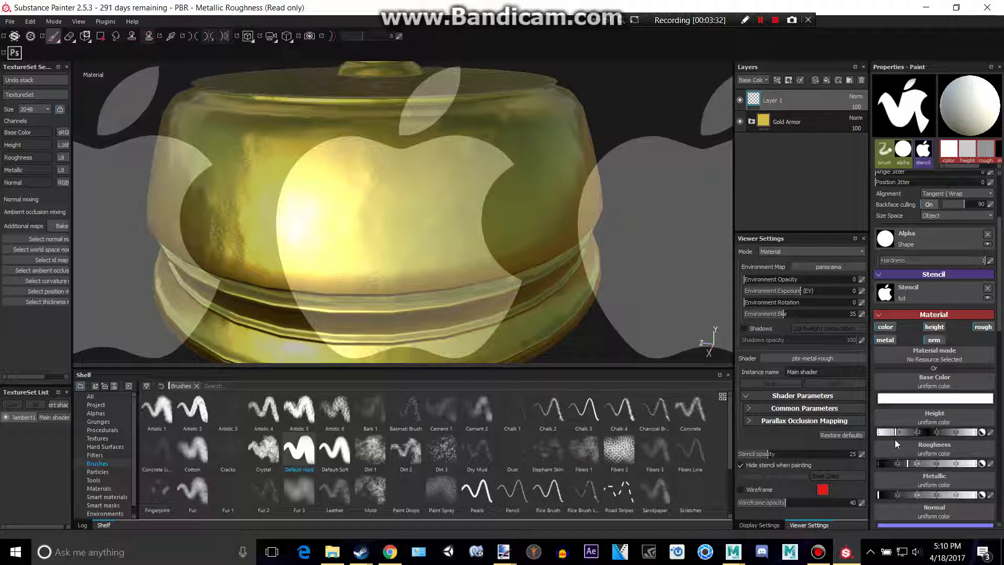
left_click_drag(895, 439, 966, 437)
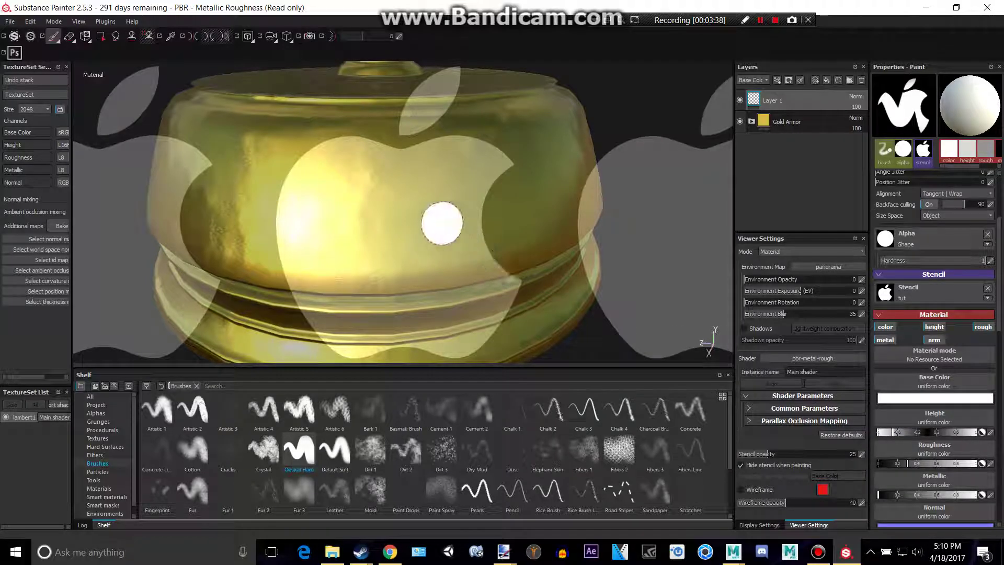
Paint the white Apple logo and its leaf through the stencil onto the knob's front, covering the whole shape
scroll(455, 223, "up", 3)
scroll(476, 225, "up", 4)
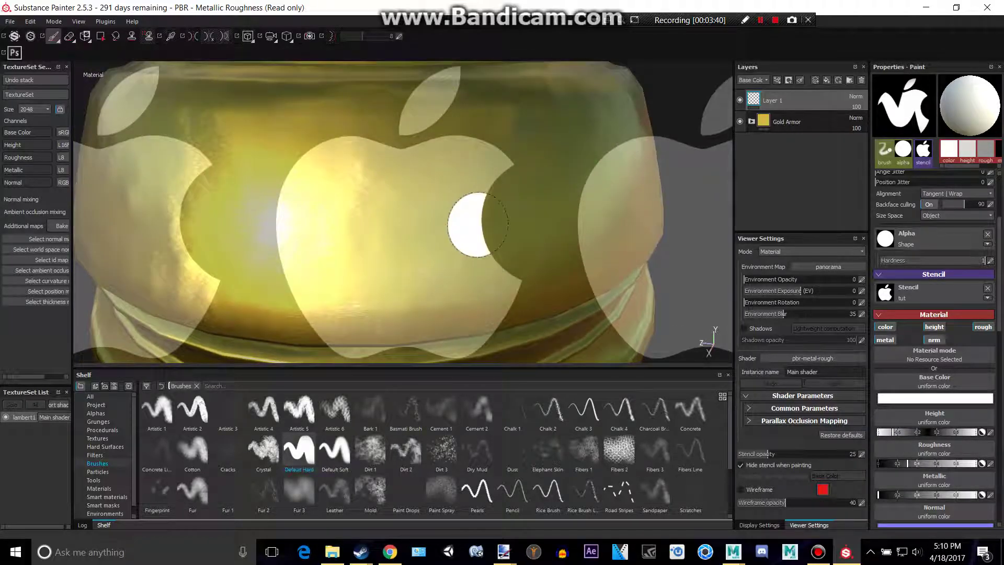
mouse_move(444, 168)
left_mouse_down()
mouse_move(455, 162)
mouse_move(439, 126)
mouse_move(356, 162)
mouse_move(435, 90)
left_mouse_up()
mouse_move(366, 167)
left_mouse_down()
mouse_move(314, 167)
mouse_move(340, 173)
mouse_move(314, 180)
mouse_move(295, 262)
mouse_move(426, 212)
mouse_move(471, 246)
mouse_move(475, 270)
mouse_move(322, 308)
left_mouse_up()
mouse_move(415, 322)
left_mouse_down()
mouse_move(454, 303)
mouse_move(456, 321)
left_mouse_up()
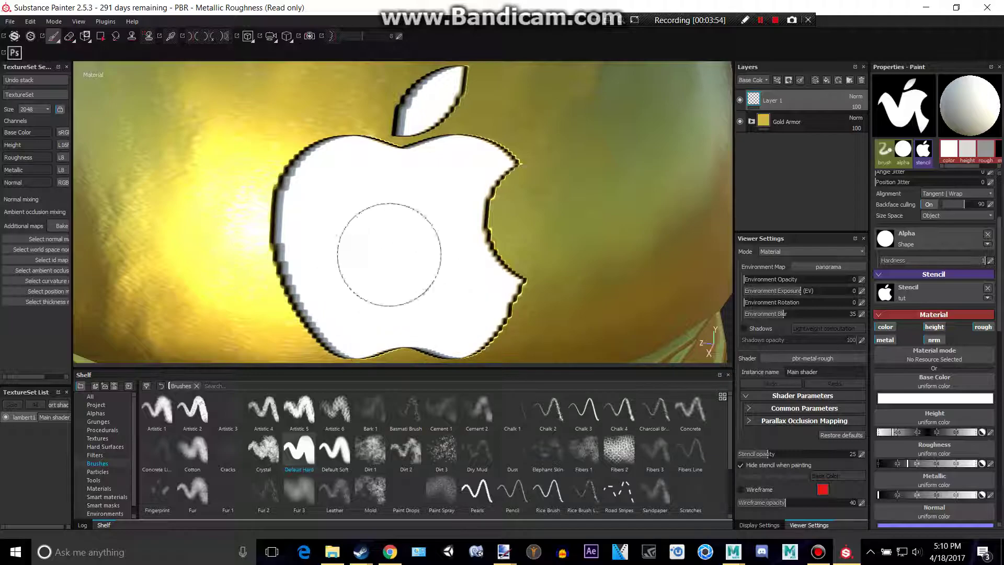
mouse_move(389, 255)
left_mouse_down()
mouse_move(461, 294)
mouse_move(484, 278)
left_mouse_up()
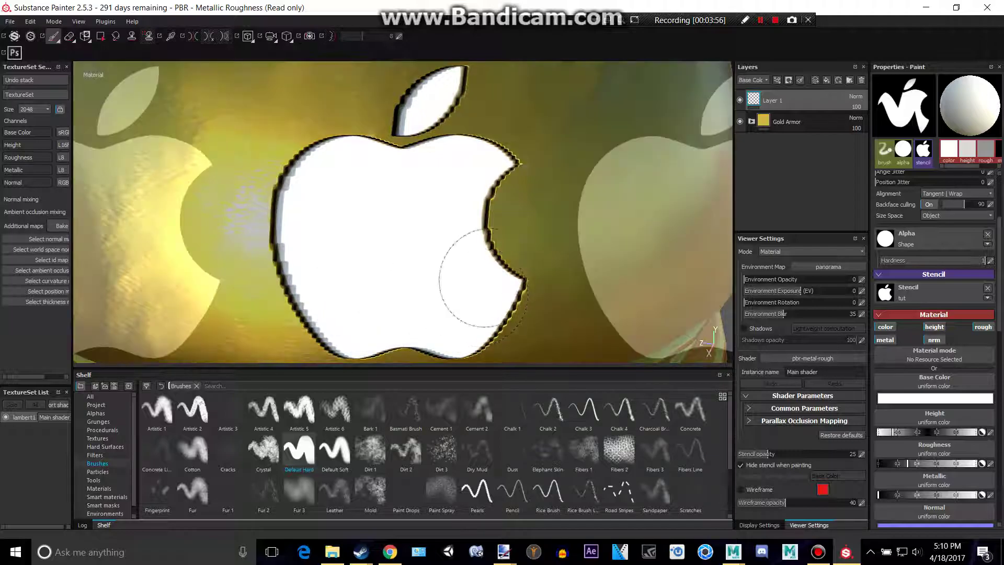
Select the Gold Armor layer to clear the stencil overlay from the model view
left_click_drag(583, 199, 517, 237, "alt")
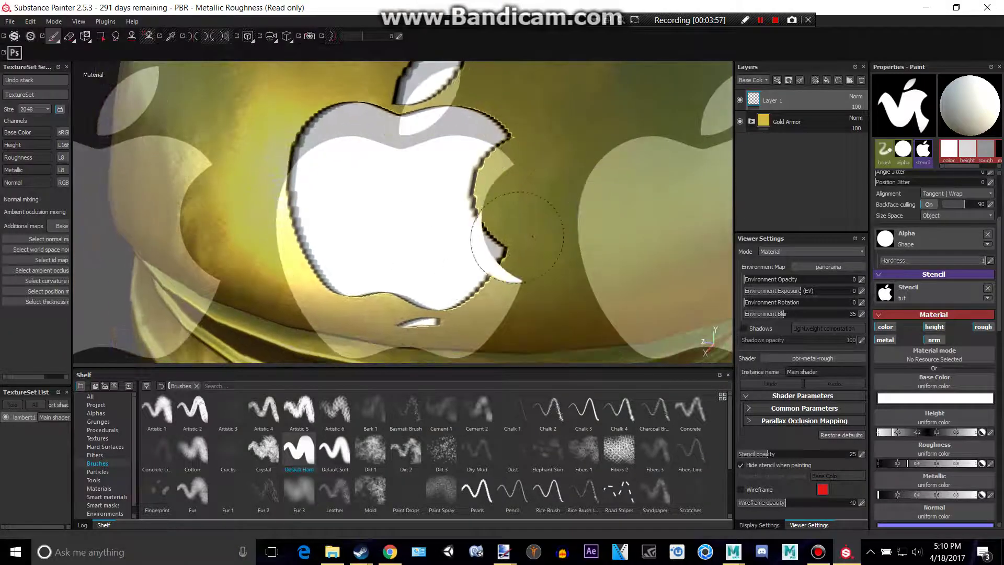
left_click(92, 480)
left_click(104, 463)
left_click(780, 127)
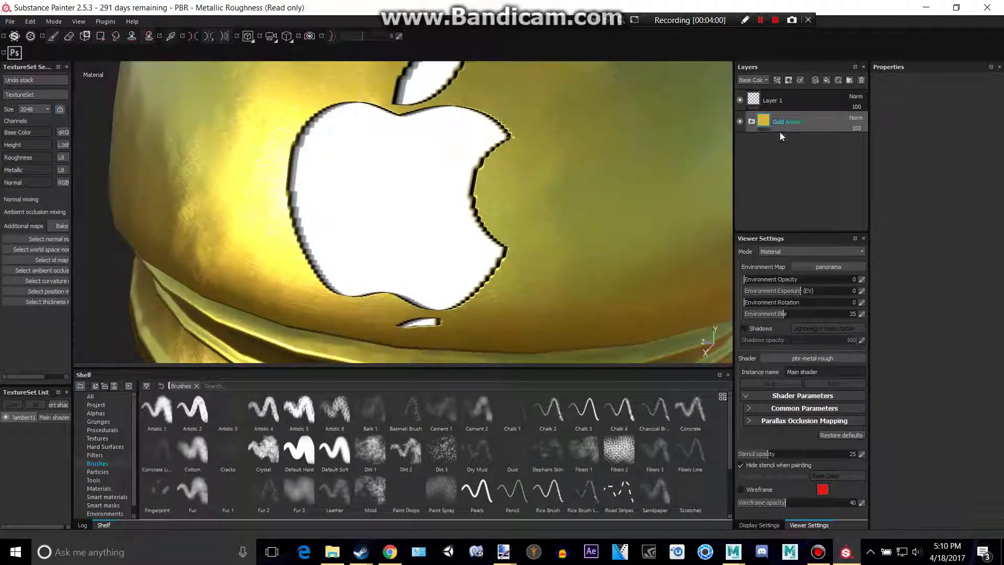
Examine the painted Apple logo and the gold knob from several angles, both close up and as a whole
scroll(574, 177, "up", 2)
scroll(574, 176, "down", 4)
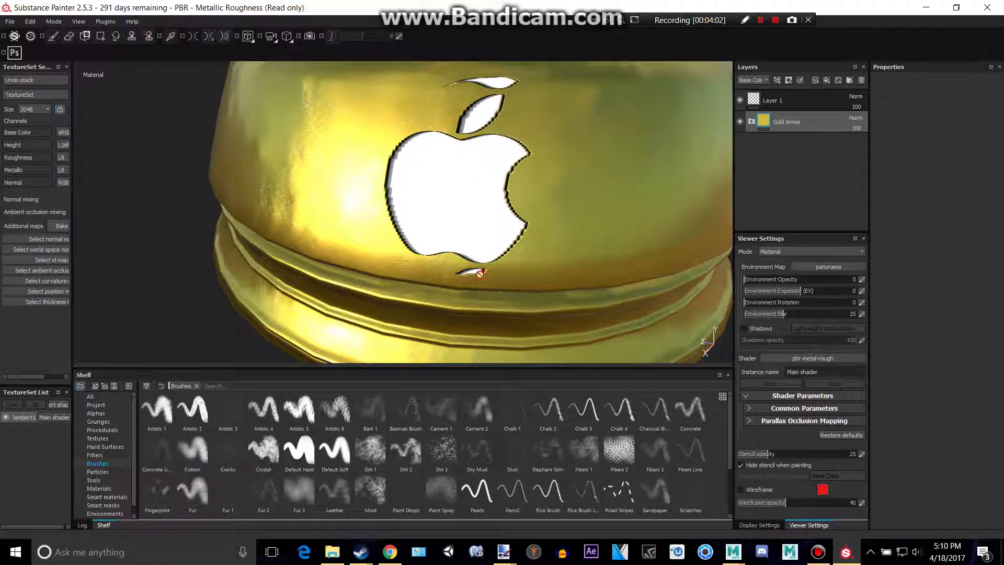
left_click_drag(479, 273, 456, 137, "alt")
left_click_drag(600, 251, 721, 250, "alt")
scroll(535, 226, "up", 3)
scroll(536, 225, "down", 4)
scroll(549, 223, "down", 3)
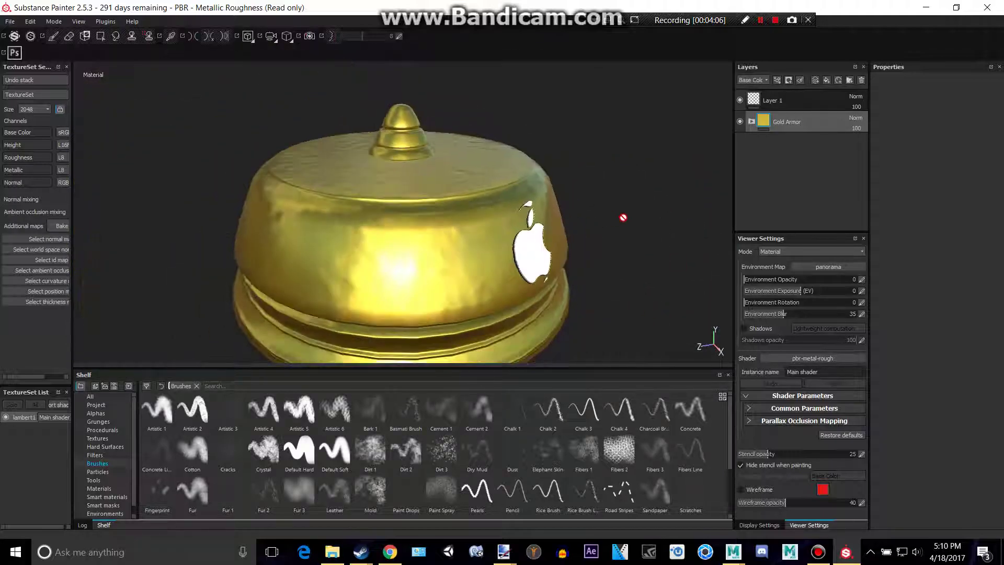
left_click_drag(623, 217, 569, 197, "alt")
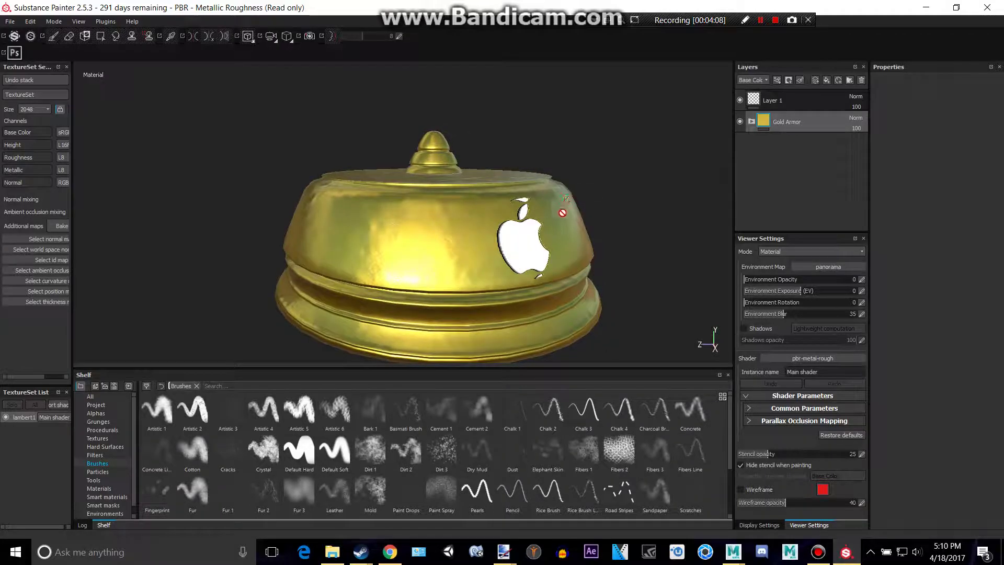
scroll(547, 258, "down", 2)
scroll(607, 233, "up", 3)
scroll(607, 234, "down", 1)
mouse_move(607, 233)
left_mouse_down("alt")
mouse_move(567, 235)
mouse_move(548, 178)
mouse_move(666, 206)
mouse_move(616, 253)
mouse_move(451, 202)
mouse_move(458, 160)
mouse_move(480, 157)
mouse_move(530, 181)
mouse_move(460, 202)
mouse_move(311, 218)
mouse_move(256, 174)
mouse_move(285, 146)
mouse_move(325, 137)
mouse_move(325, 154)
mouse_move(439, 241)
left_mouse_up("alt")
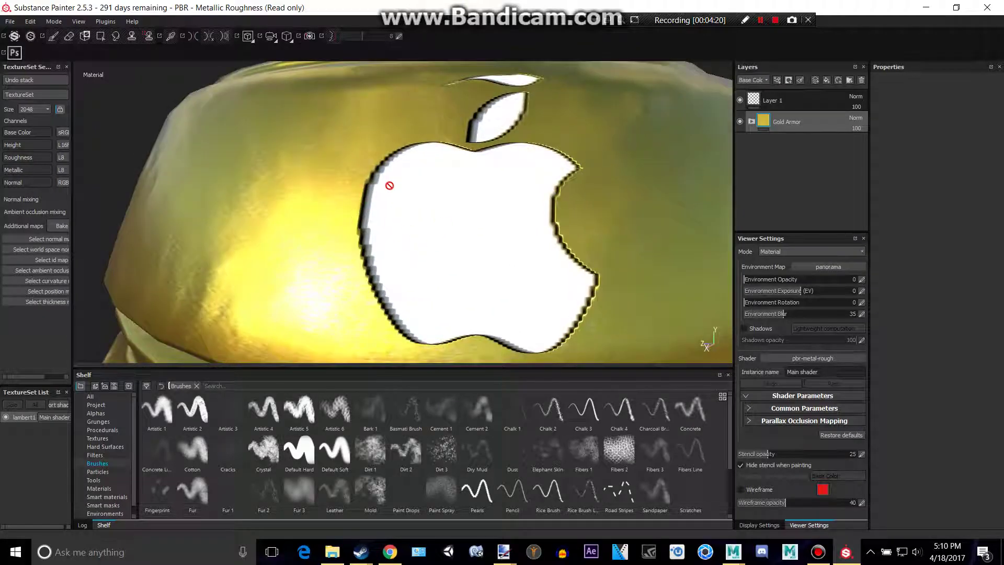
scroll(390, 185, "up", 1)
scroll(390, 186, "down", 4)
left_click_drag(511, 139, 418, 153, "alt")
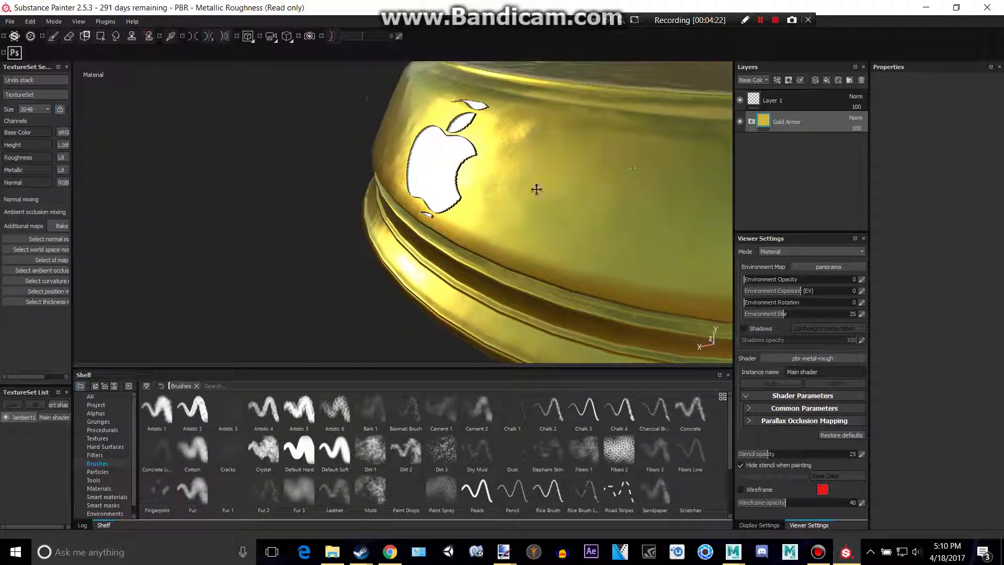
middle_click_drag(536, 190, 382, 233, "alt")
scroll(524, 179, "up", 1)
scroll(524, 179, "down", 4)
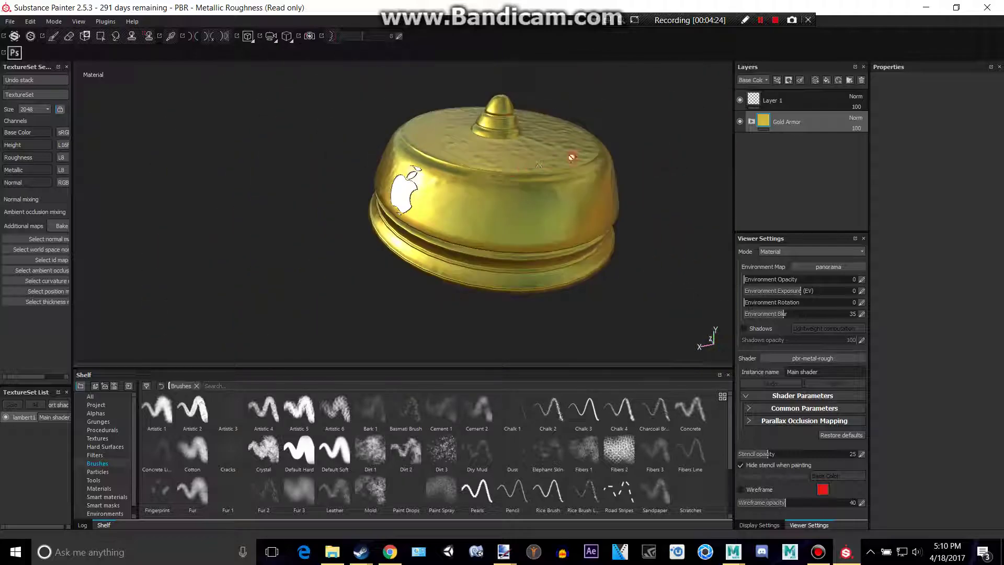